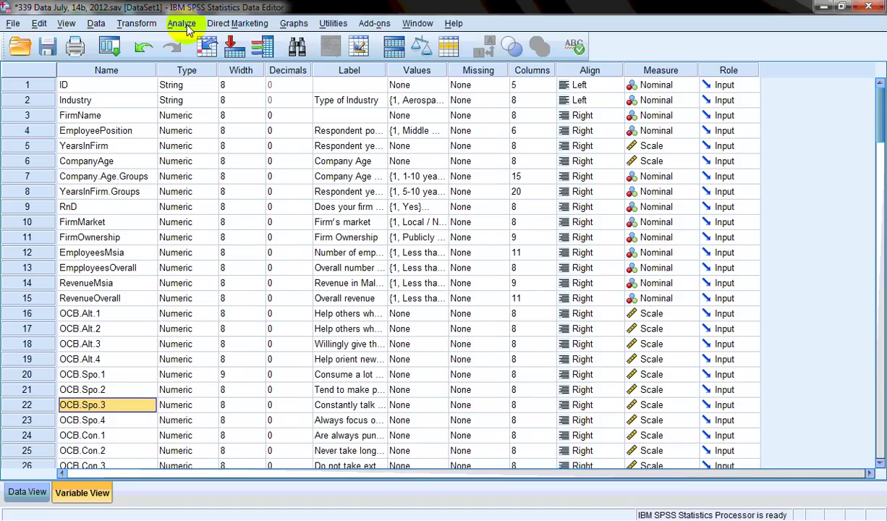
- Start a K-Means Cluster analysis and set the number of clusters to 3
left_click(185, 26)
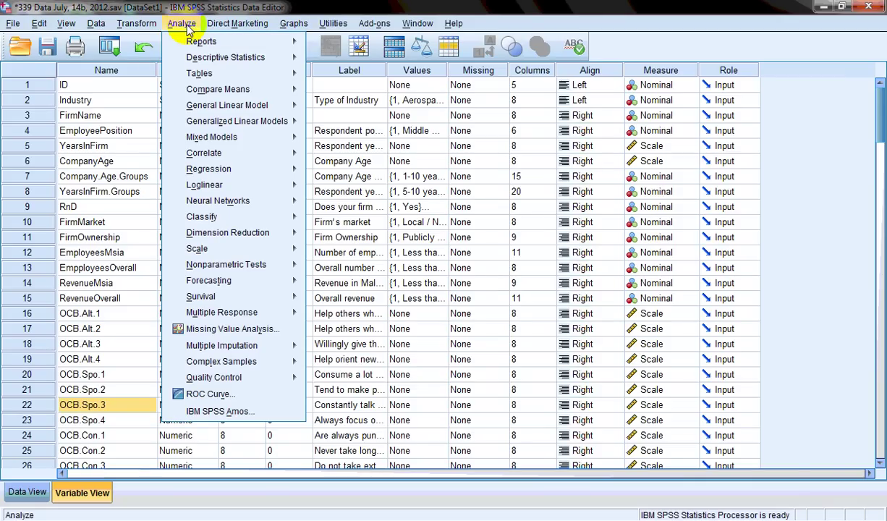
mouse_move(207, 222)
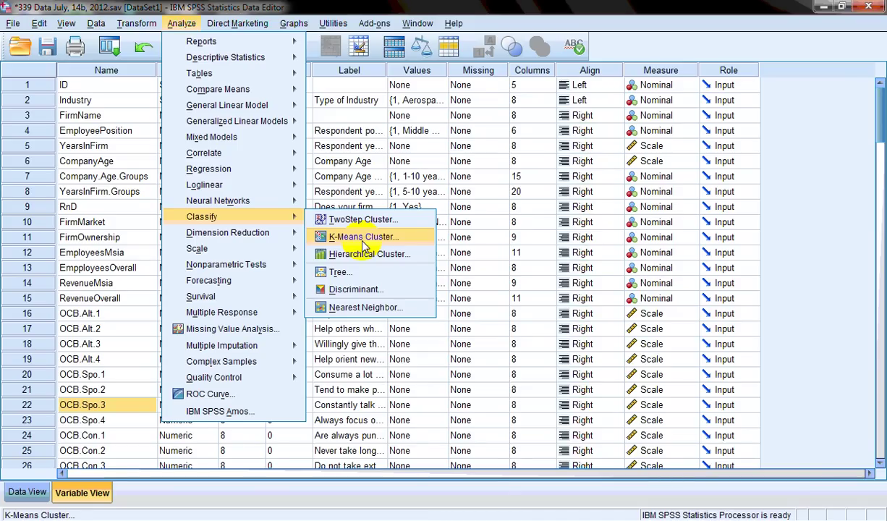
left_click(364, 244)
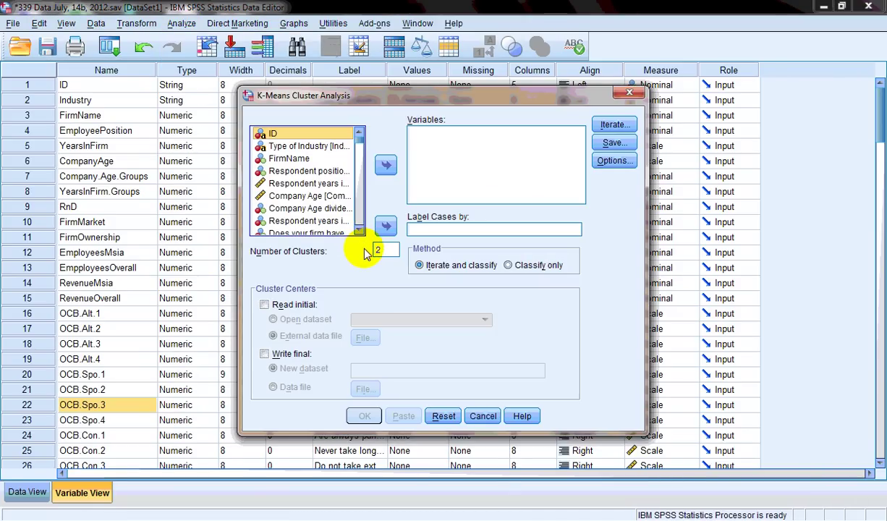
left_click(370, 250)
left_click_drag(369, 250, 382, 249)
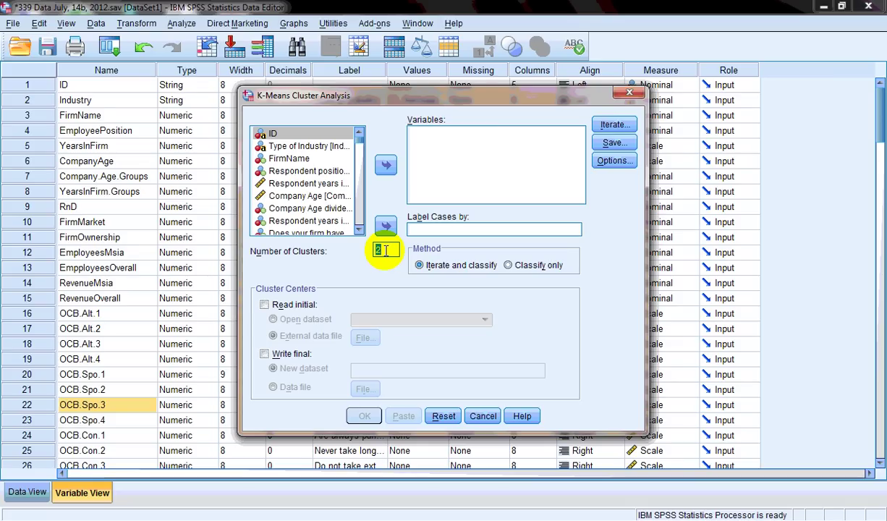
type("3")
- Enlarge the K-Means Cluster Analysis dialog and list the source variables by name instead of label
left_click_drag(233, 92, 161, 29)
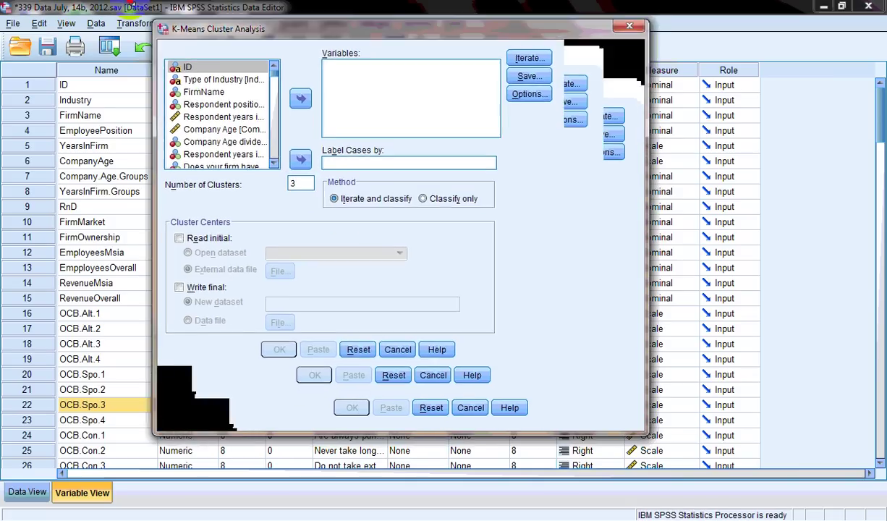
right_click(132, 103)
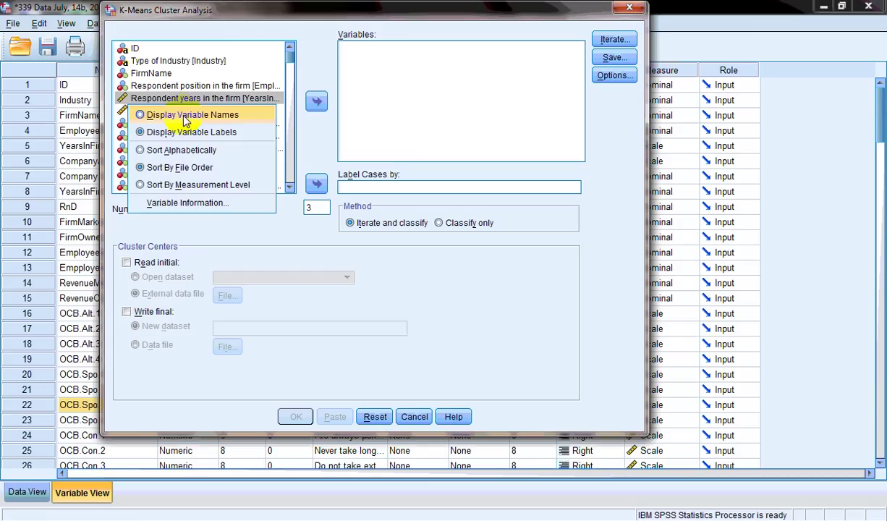
left_click(184, 115)
- Assign the ID variable as the case label for the cluster analysis
scroll(189, 134, "down", 15)
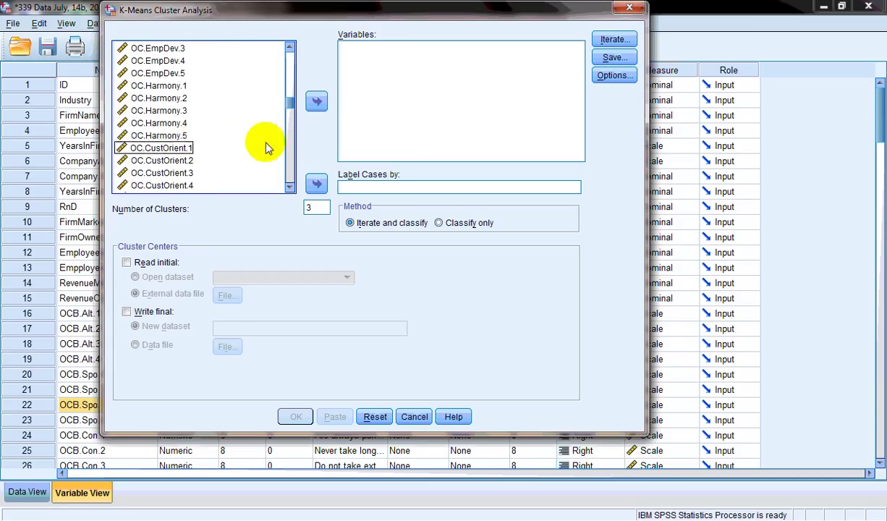
left_click_drag(292, 103, 290, 34)
left_click(127, 49)
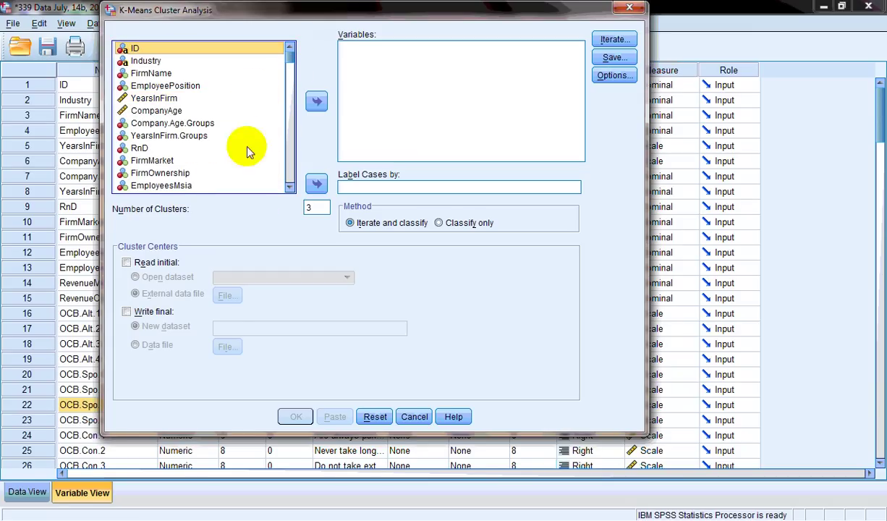
left_click(316, 183)
- Add OC.EMPDEV, OC.HARM, OC.CUSTORI, OC.SOCRES and OC.INNOV as the clustering variables
left_click_drag(290, 40, 291, 134)
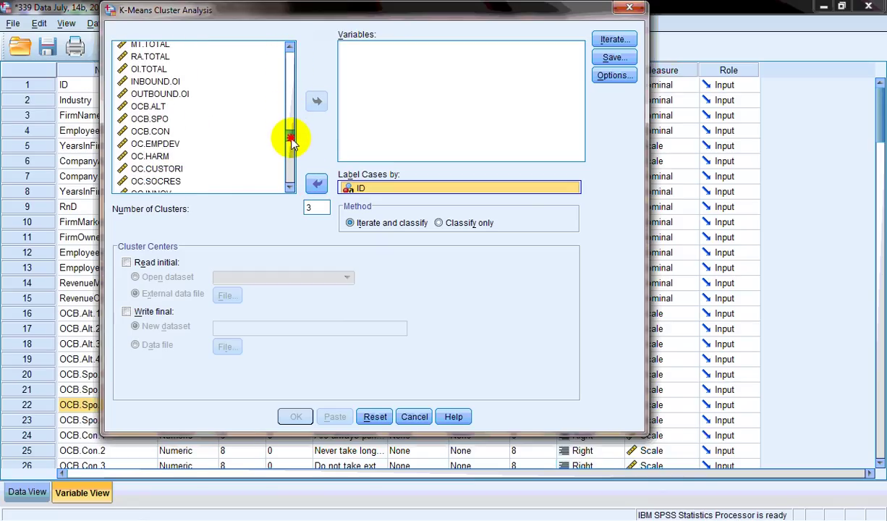
scroll(235, 128, "down", 1)
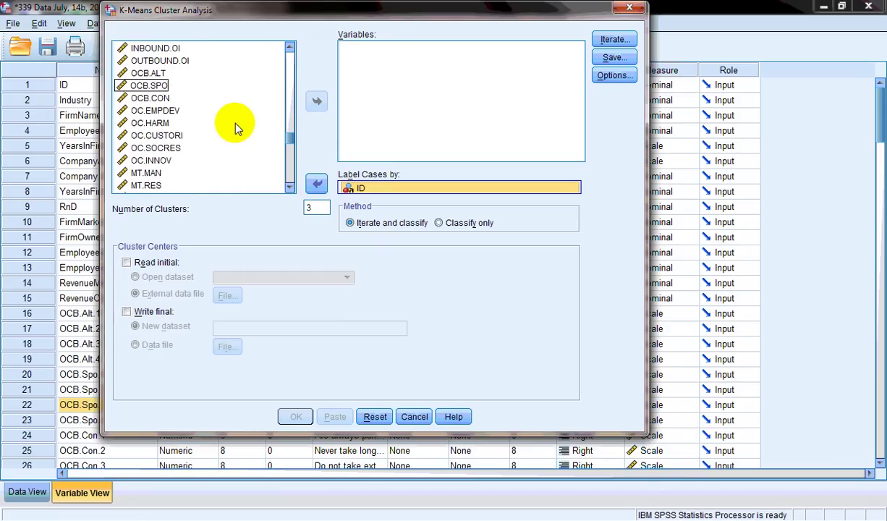
left_click(168, 114)
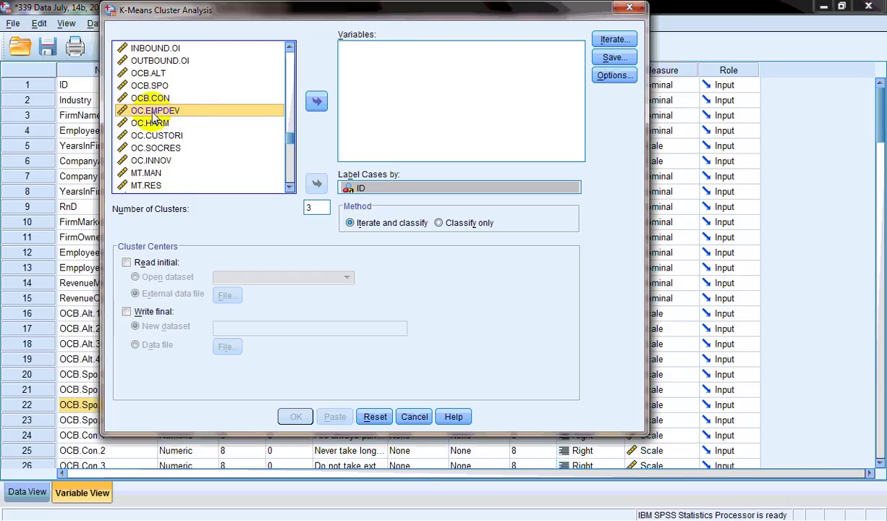
left_click(156, 122, "ctrl")
left_click(167, 135, "ctrl")
left_click(176, 148, "ctrl")
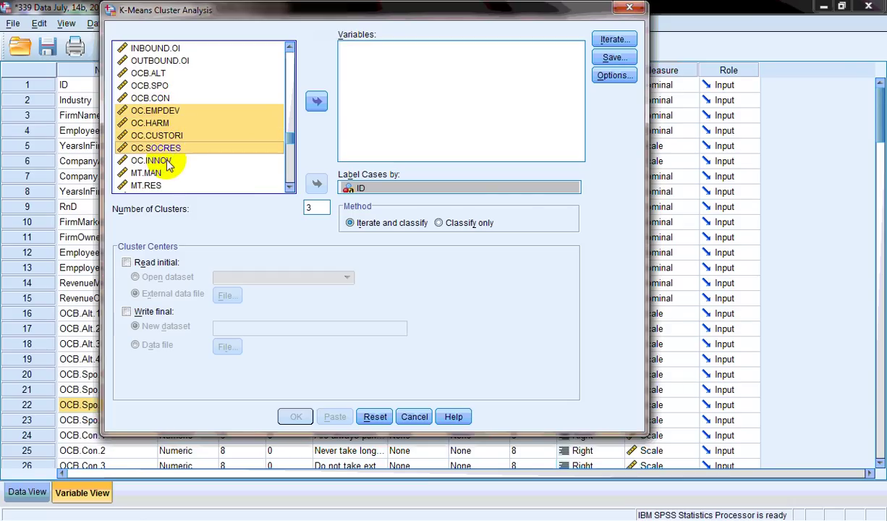
left_click(172, 161, "ctrl")
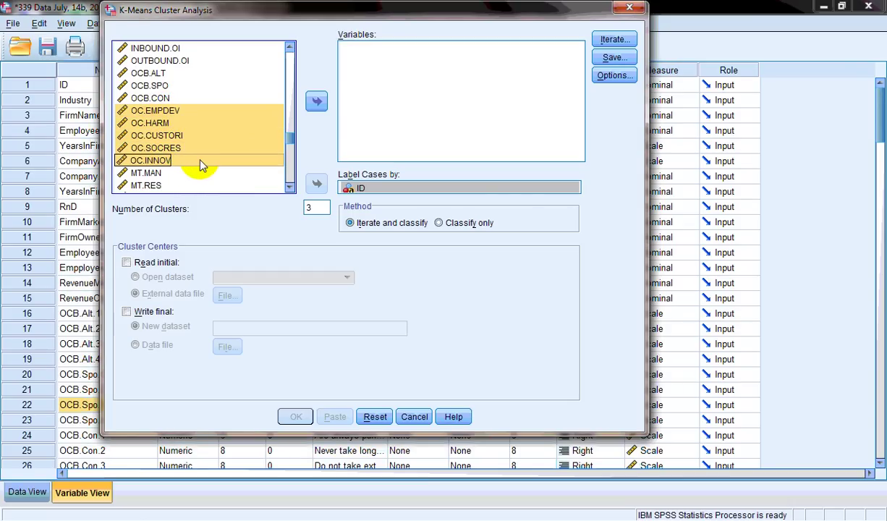
left_click(362, 191)
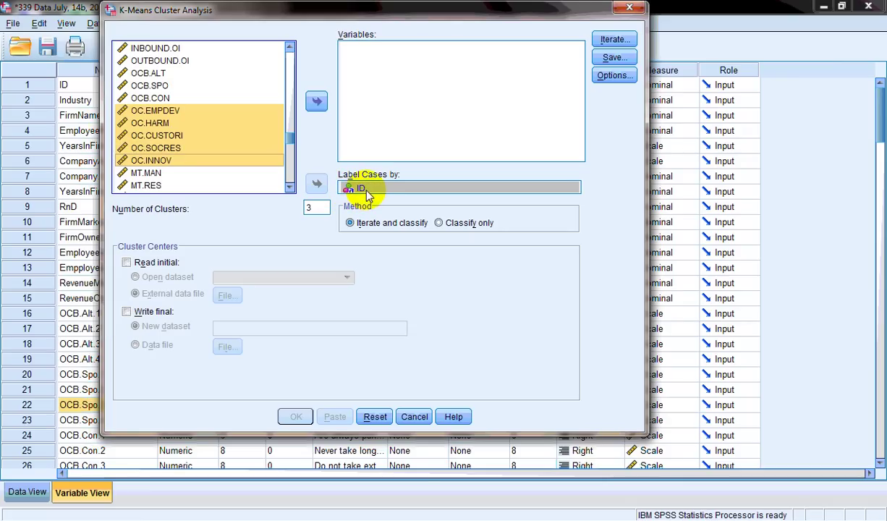
left_click(162, 125, "ctrl")
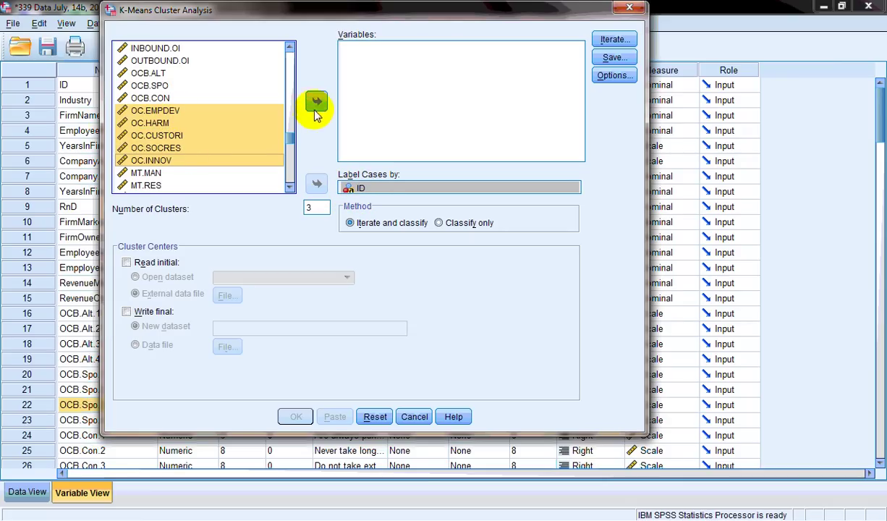
left_click(316, 101)
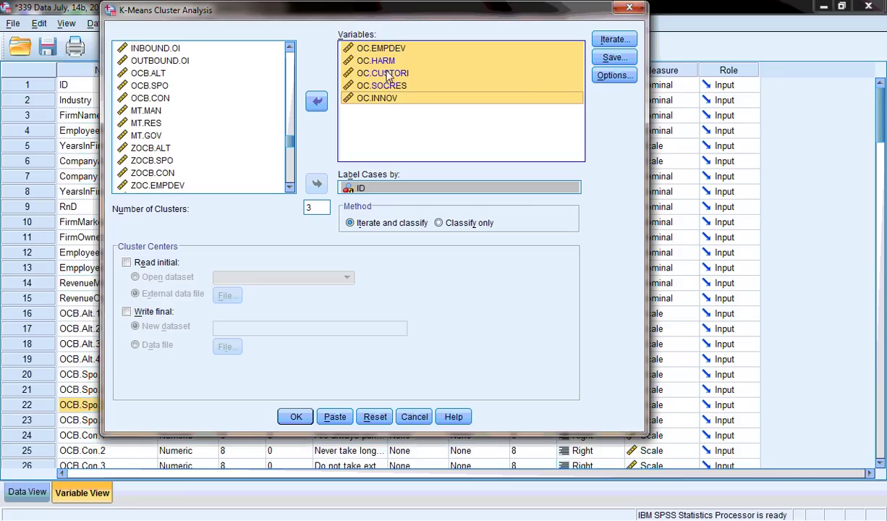
- Accept 10 maximum iterations with convergence criterion 0, and set cluster membership to save as a new variable
left_click(612, 40)
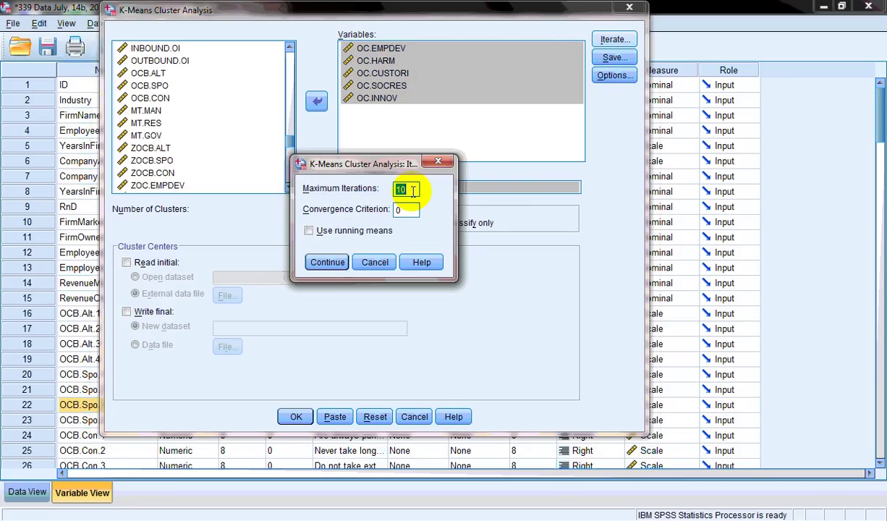
left_click(326, 263)
left_click(614, 58)
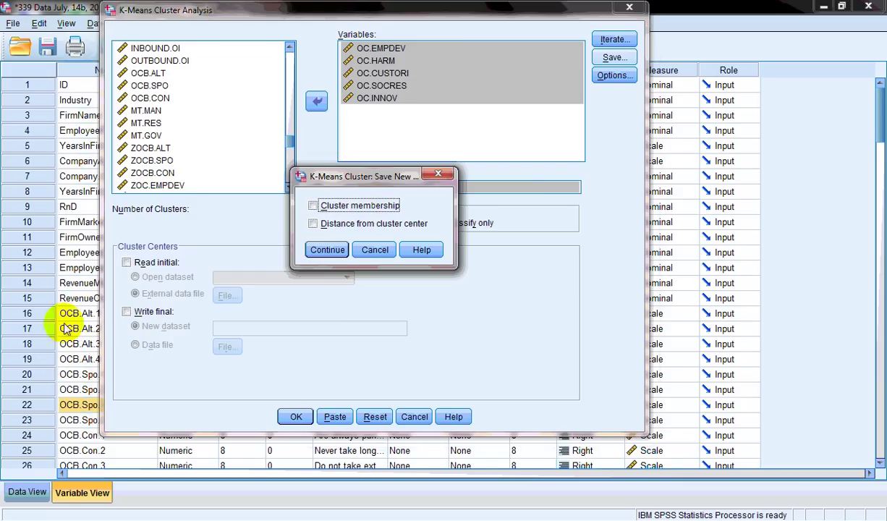
left_click(313, 206)
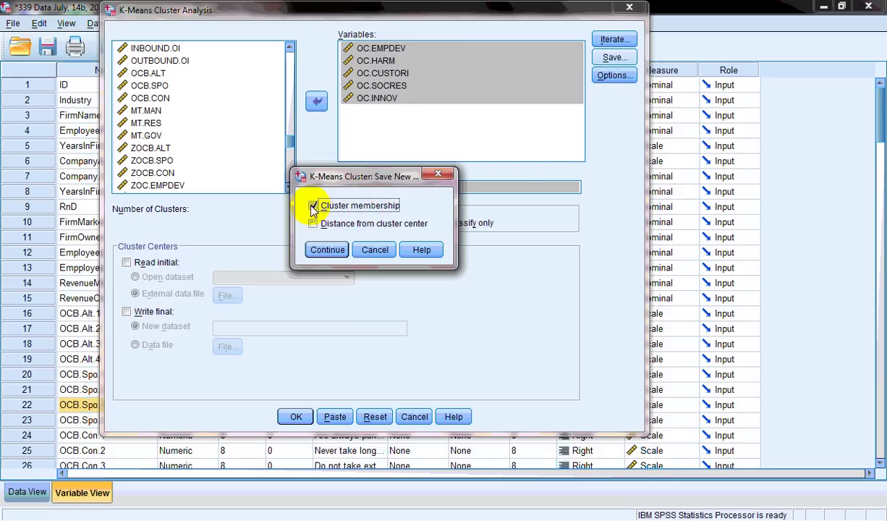
left_click(327, 250)
- Keep the initial cluster centers statistic and listwise exclusion of missing cases, and run the cluster analysis
left_click(617, 77)
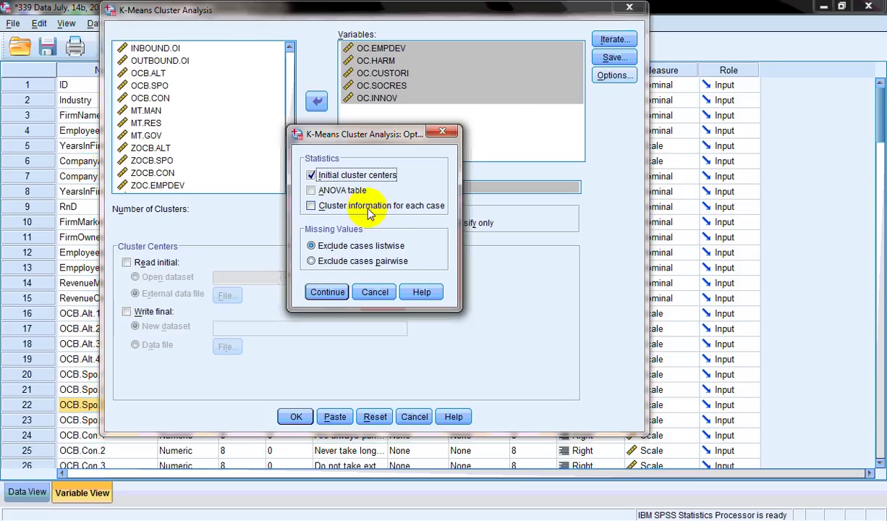
left_click(327, 292)
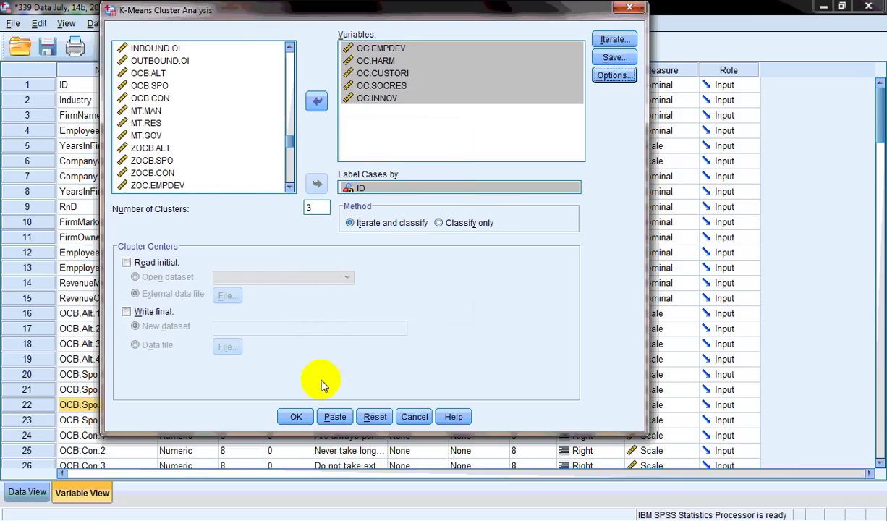
left_click(297, 418)
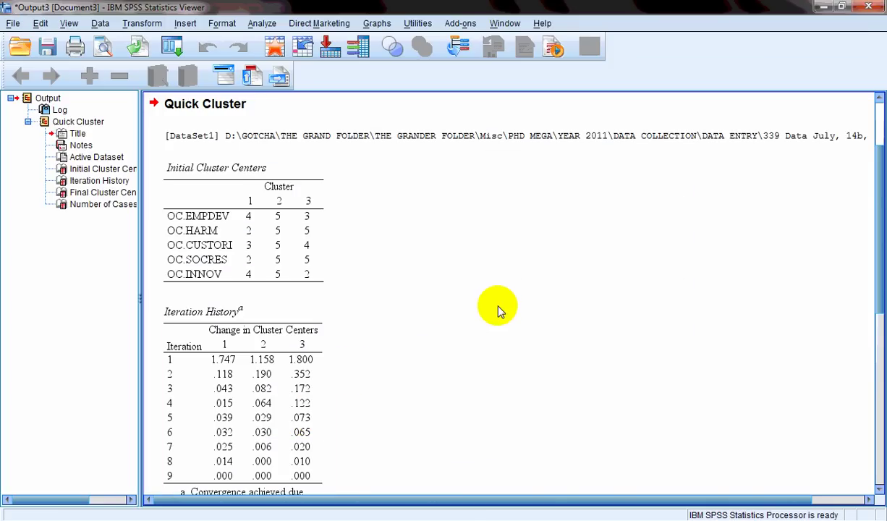
- Review the initial cluster centers, iteration history, final cluster centers and number of cases per cluster in the output
scroll(498, 309, "down", 4)
scroll(498, 301, "up", 2)
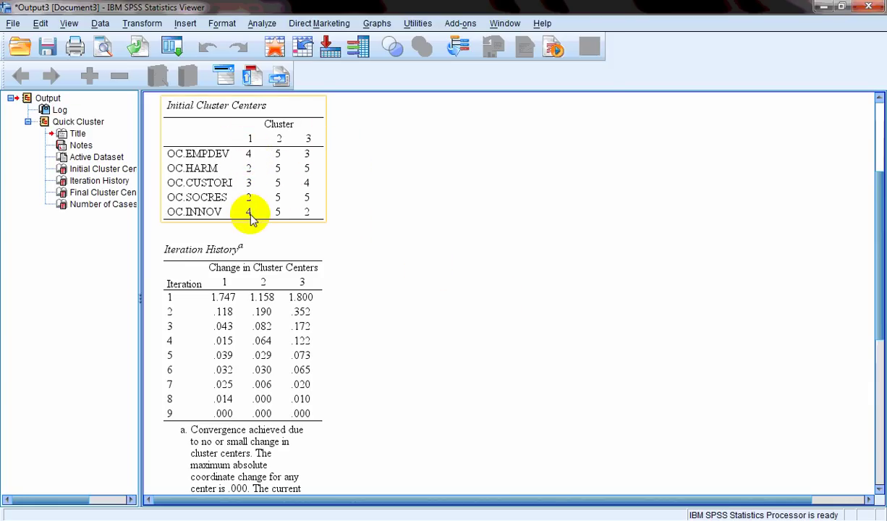
scroll(288, 222, "down", 4)
scroll(288, 224, "down", 7)
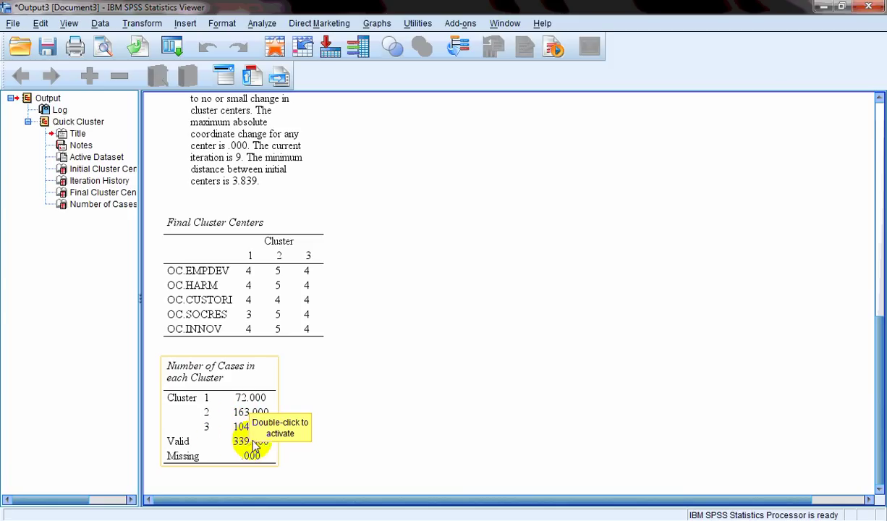
- Switch back to the Data Editor and locate the saved cluster membership variable at the end of the variable list
left_click(820, 8)
scroll(279, 298, "down", 15)
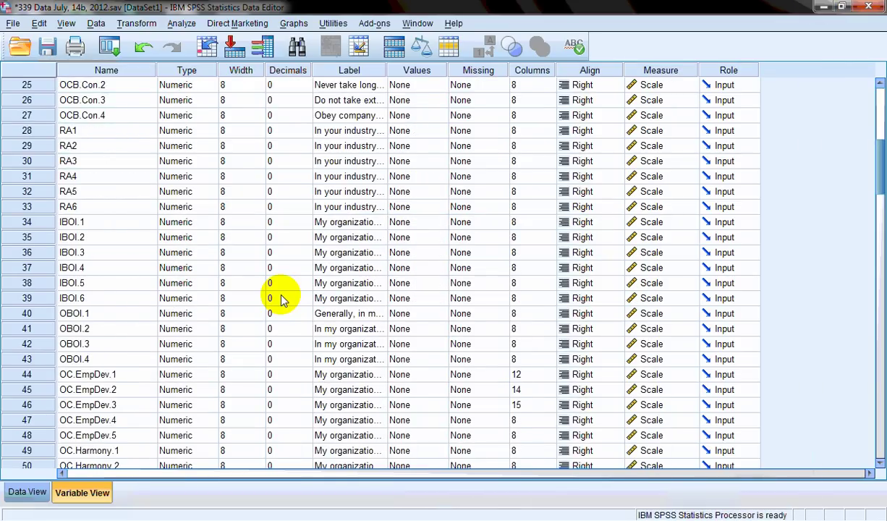
scroll(282, 299, "down", 14)
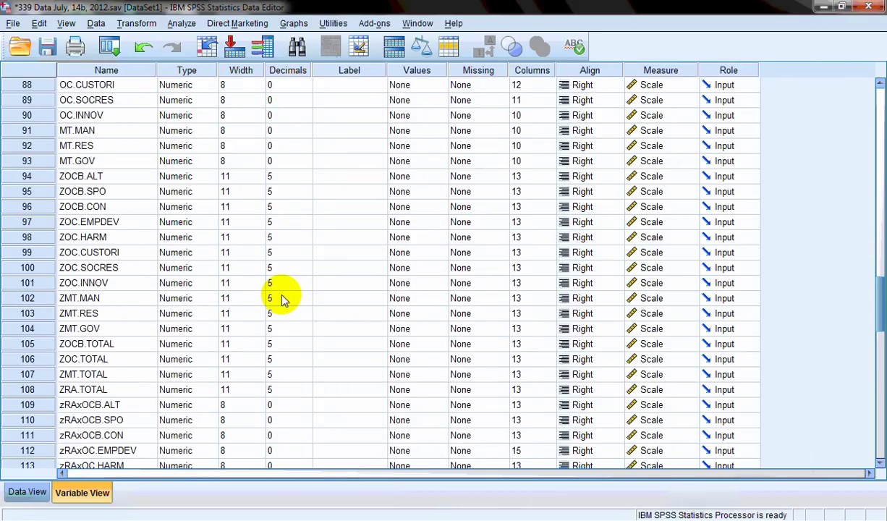
scroll(282, 299, "down", 11)
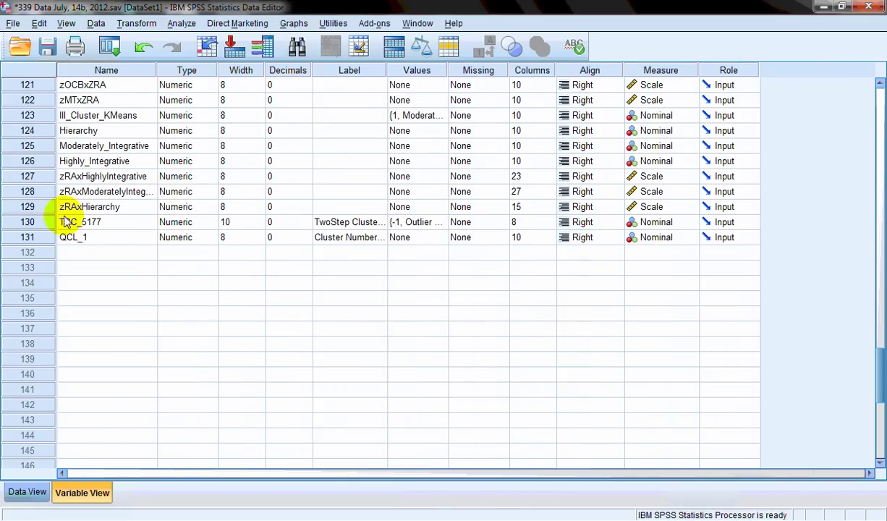
left_click(86, 241)
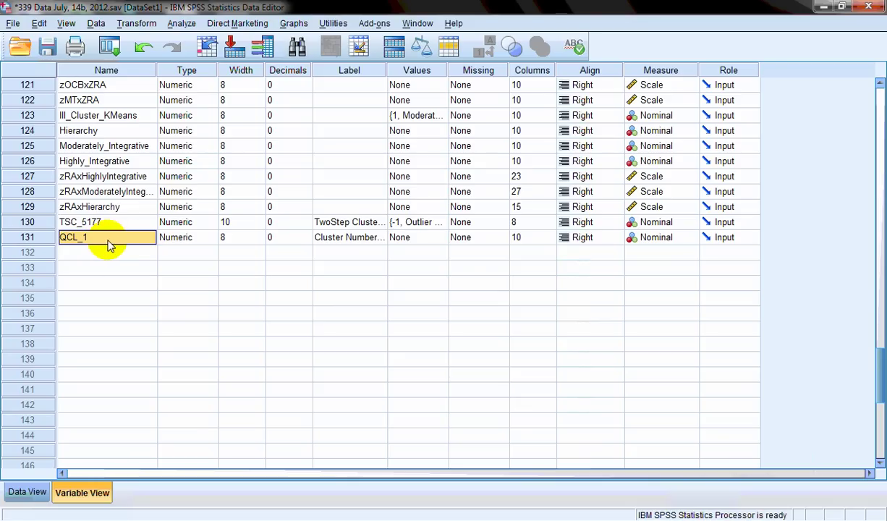
- Run a Frequencies analysis with a frequency table on the saved Cluster Number of Case variable
left_click(181, 24)
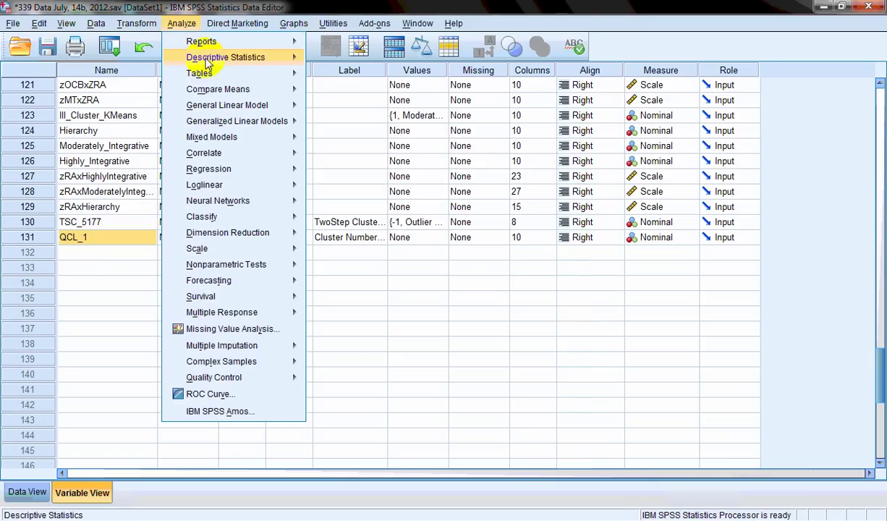
mouse_move(231, 65)
left_click(353, 60)
left_click(463, 210)
left_click(423, 249)
scroll(369, 297, "down", 1)
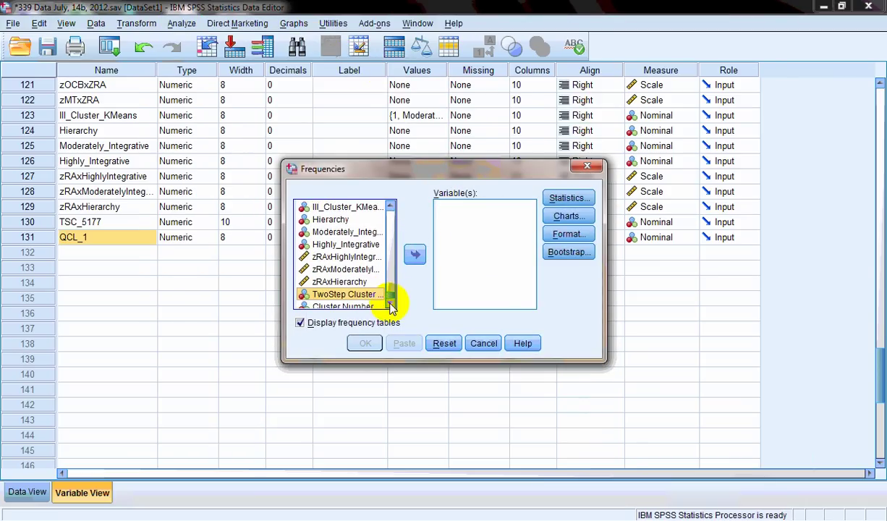
left_click(347, 302)
left_click(415, 253)
left_click(365, 343)
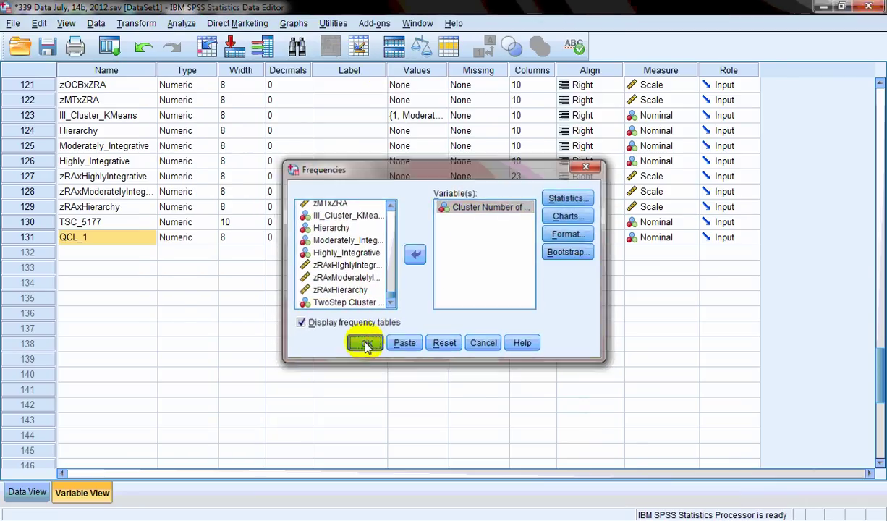
- Examine the Cluster Number of Case frequency table for the number and share of cases in each cluster
double_click(374, 87)
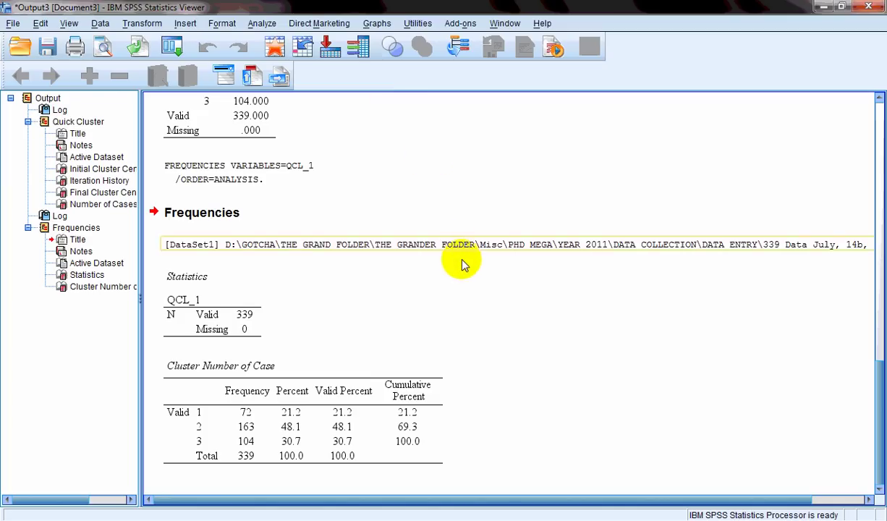
left_click(248, 404)
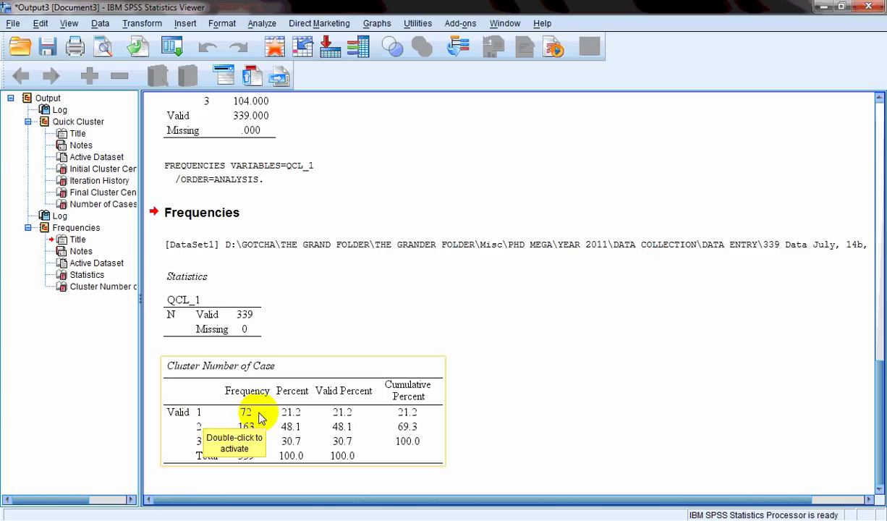
left_click(387, 469)
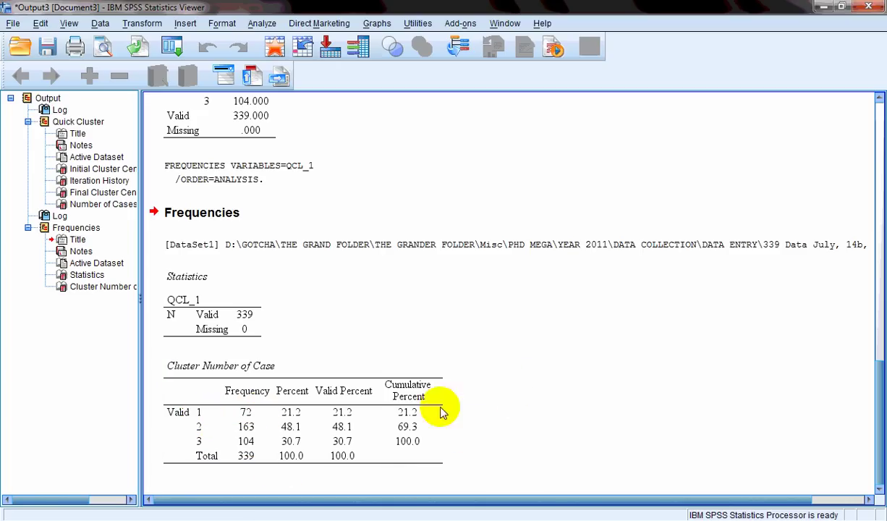
left_click(264, 462)
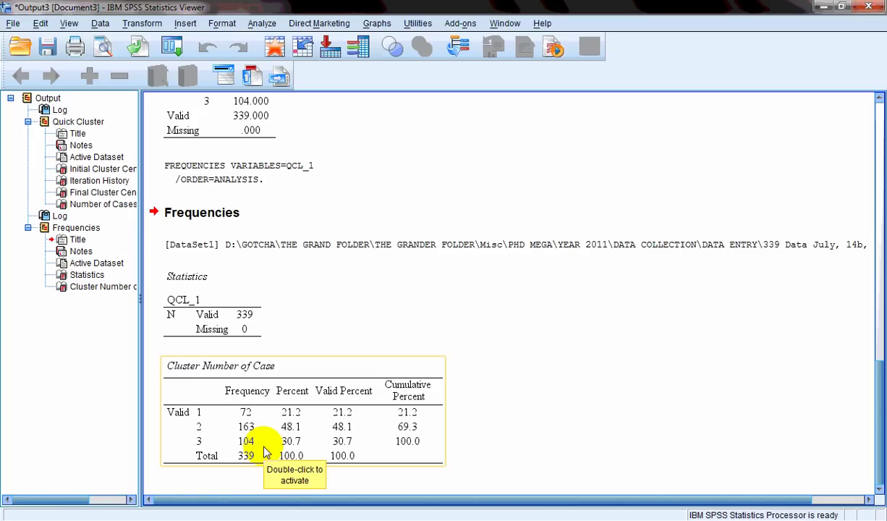
- Start a Hierarchical Cluster Analysis, enlarge its dialog and label the cases by ID
left_click(54, 222)
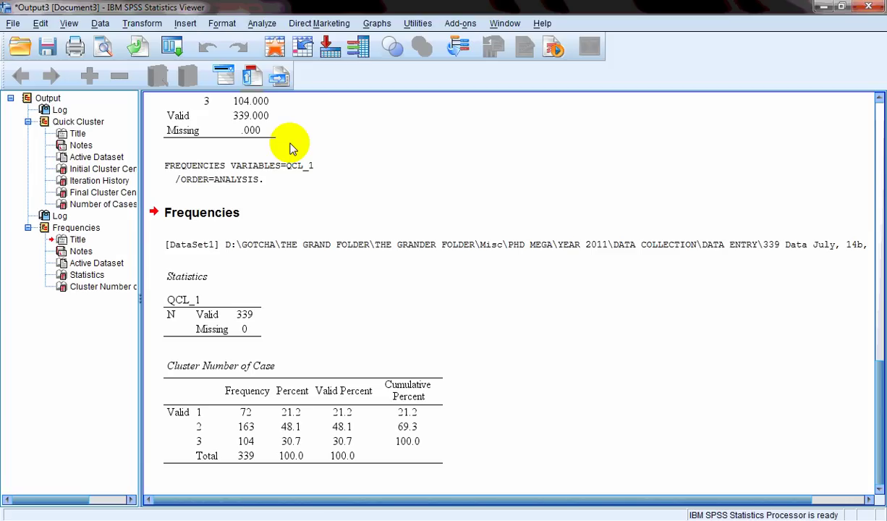
left_click(256, 24)
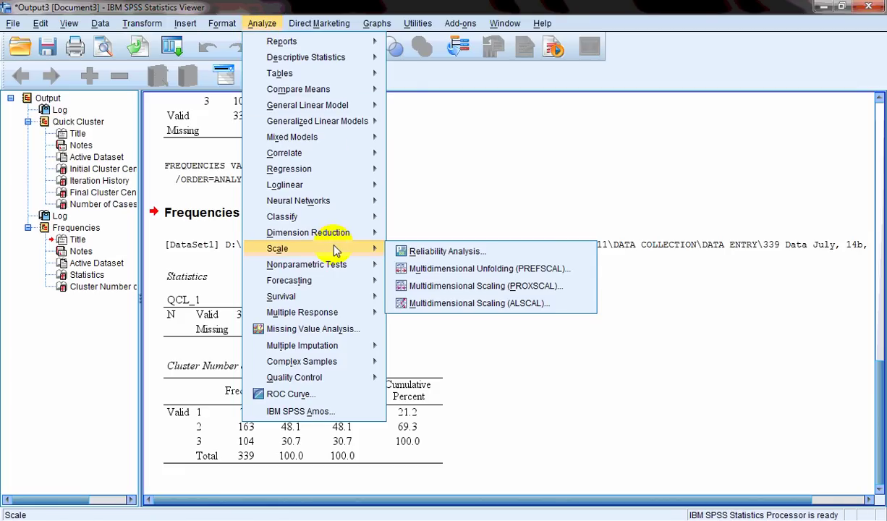
mouse_move(340, 217)
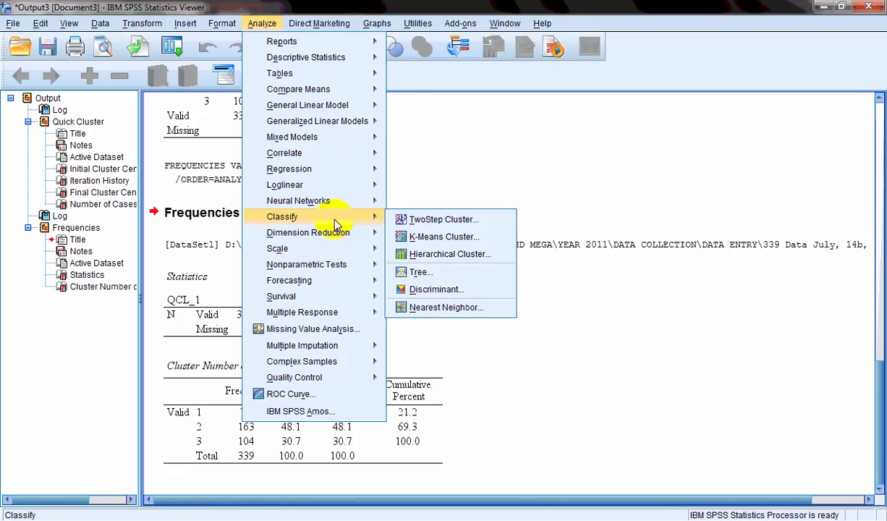
left_click(478, 264)
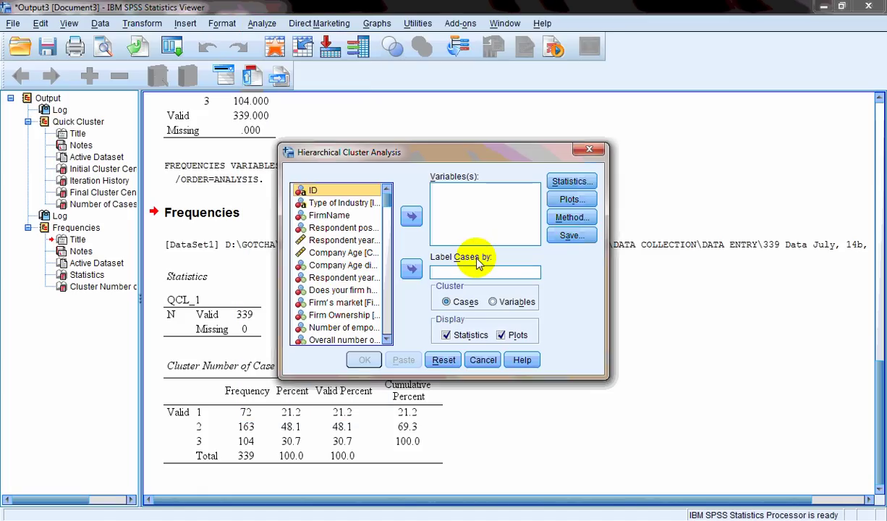
left_click_drag(278, 143, 104, 41)
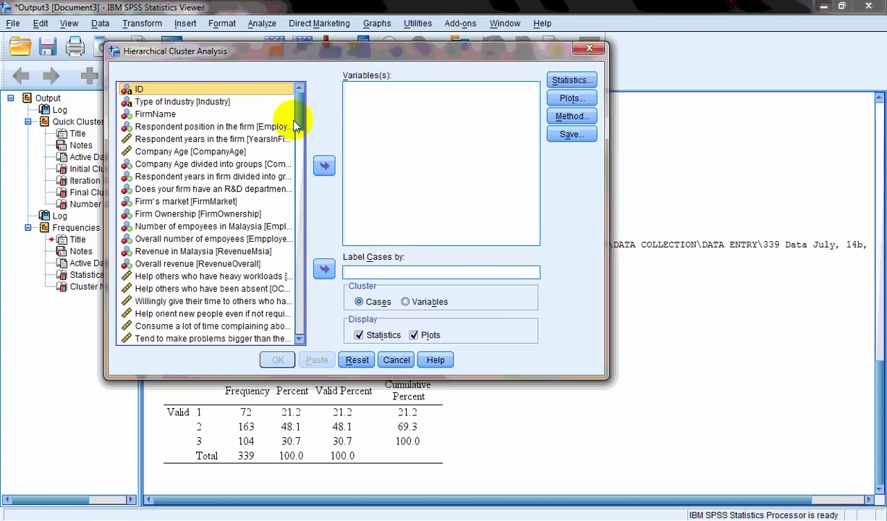
left_click(324, 268)
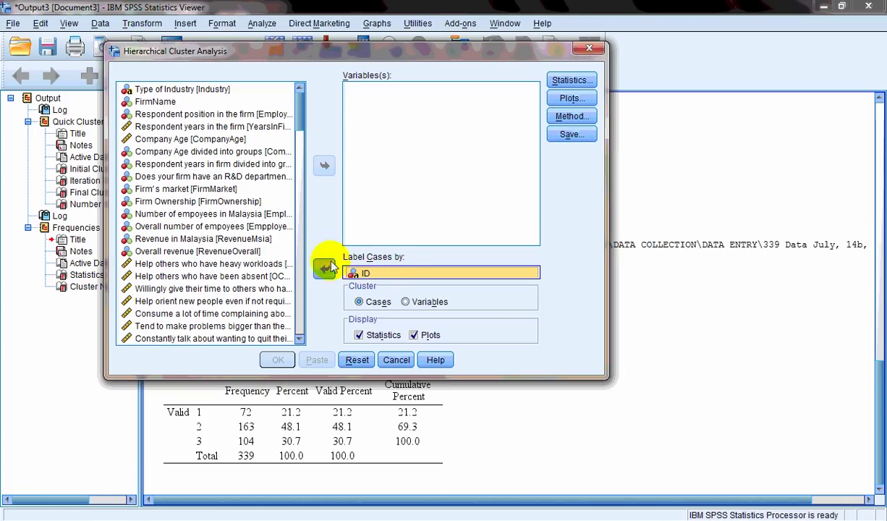
- Add OC.EMPDEV, OC.HARM, OC.CUSTORI, OC.SOCRES and OC.INNOV as the variables of the hierarchical cluster analysis
left_click_drag(300, 123, 296, 207)
left_click(195, 202)
right_click(128, 210)
left_click(181, 218)
scroll(232, 245, "down", 7)
scroll(198, 224, "down", 2)
left_click(166, 227)
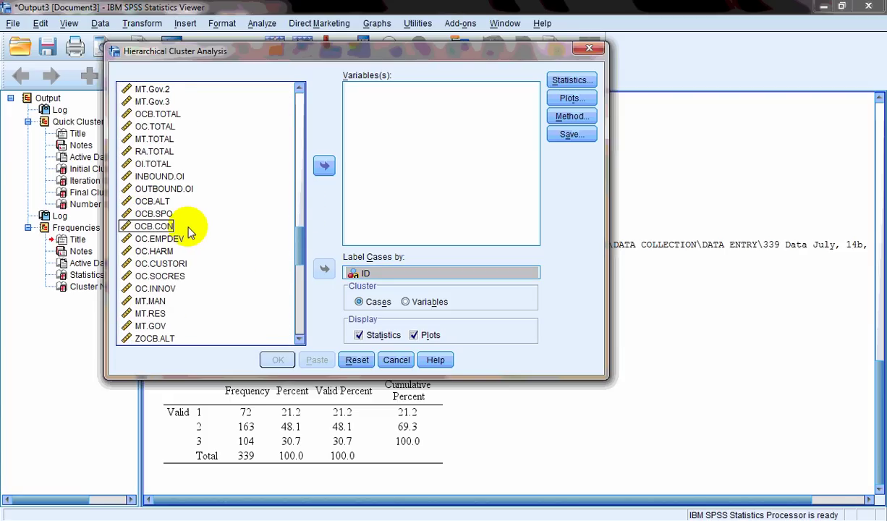
left_click(173, 289)
left_click_drag(171, 291, 169, 244)
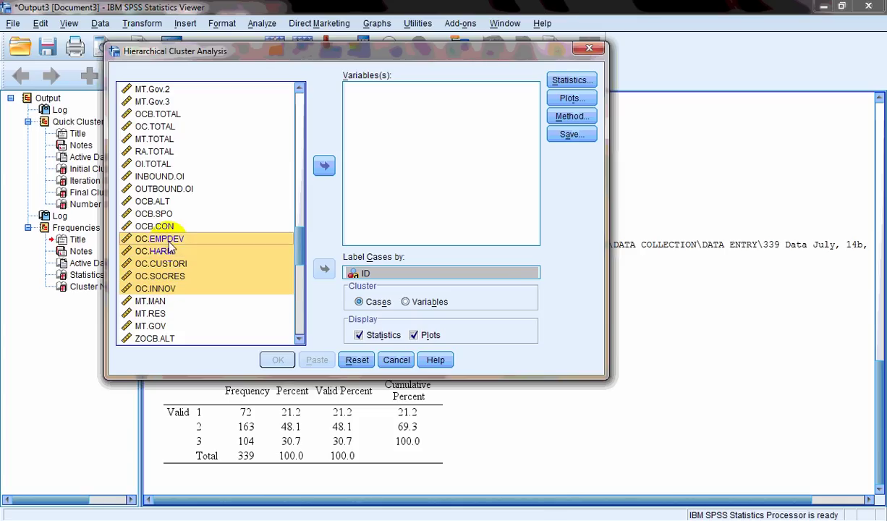
left_click(324, 166)
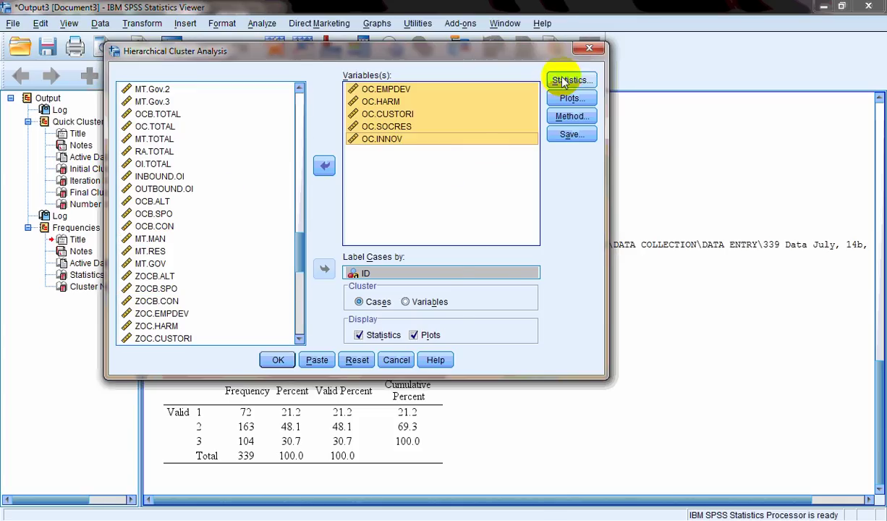
- Keep the agglomeration schedule in the statistics and add a dendrogram to the plots
left_click(564, 80)
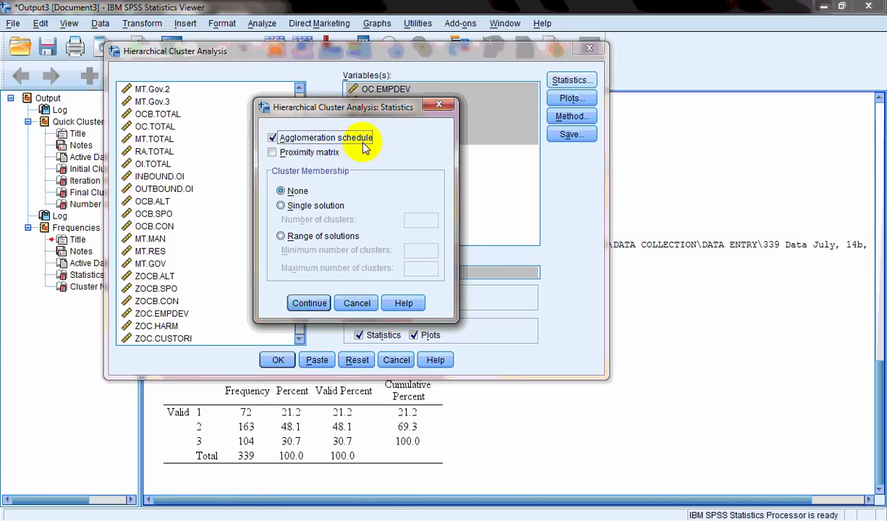
left_click(308, 303)
left_click(564, 99)
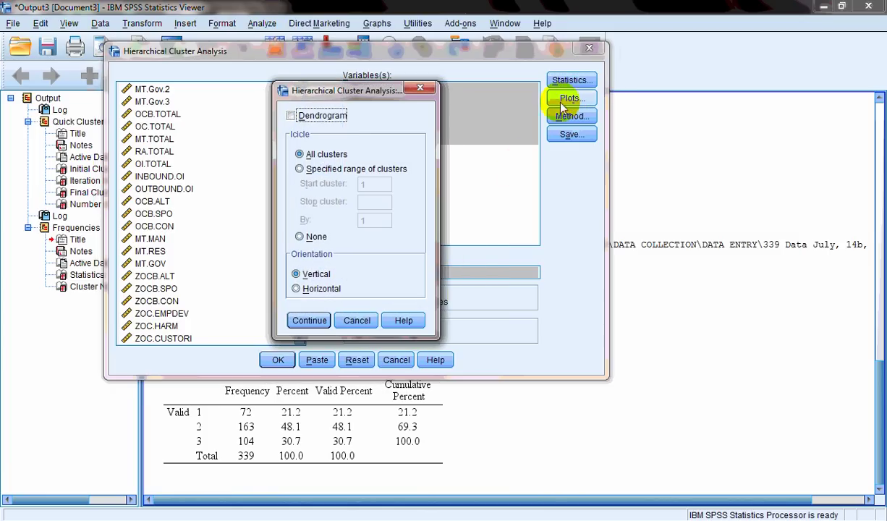
left_click(321, 118)
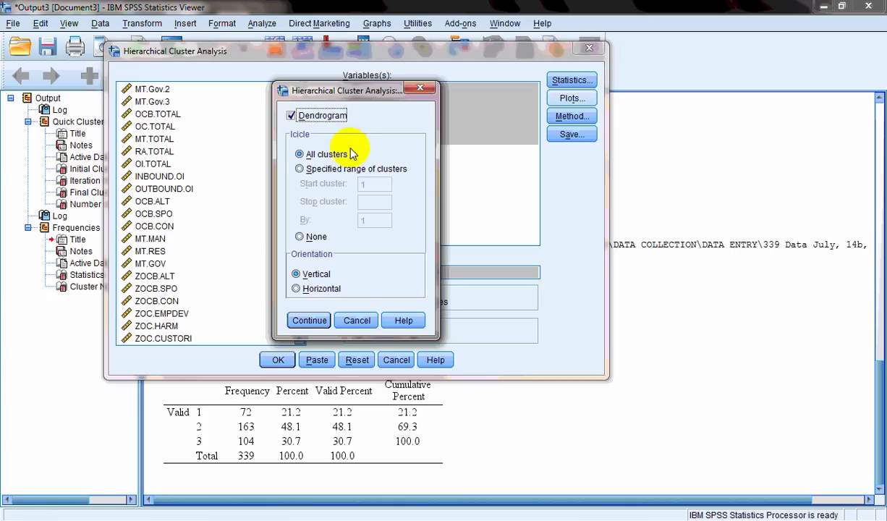
left_click(308, 321)
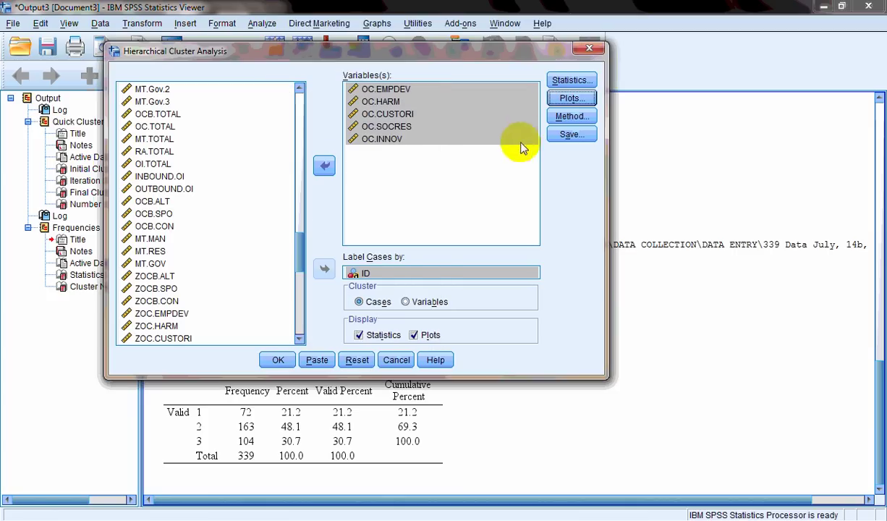
- Set the cluster method to Ward's method with Euclidean distance, standardizing values to Range -1 to 1 by variable
left_click(561, 117)
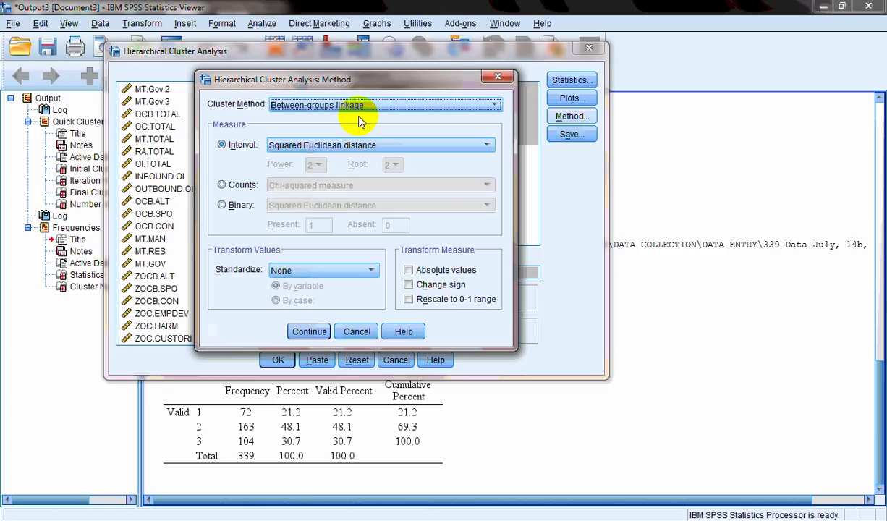
left_click(368, 111)
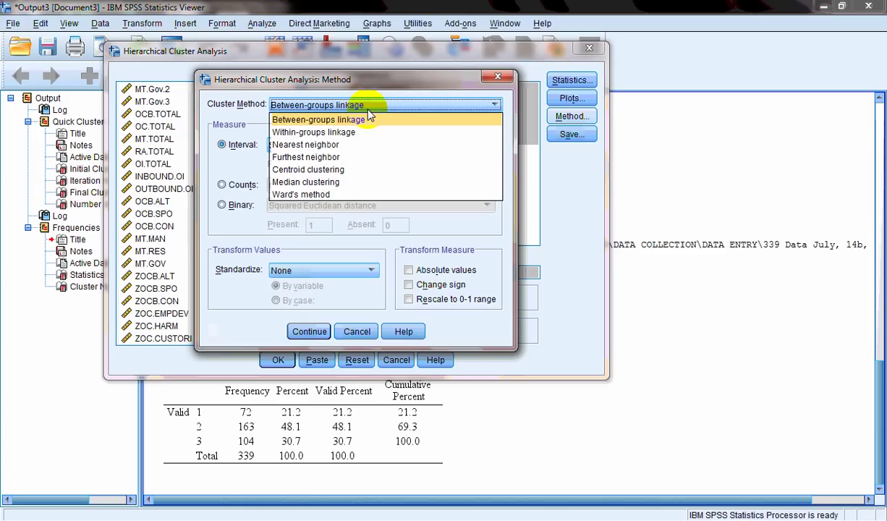
left_click(334, 195)
left_click(337, 147)
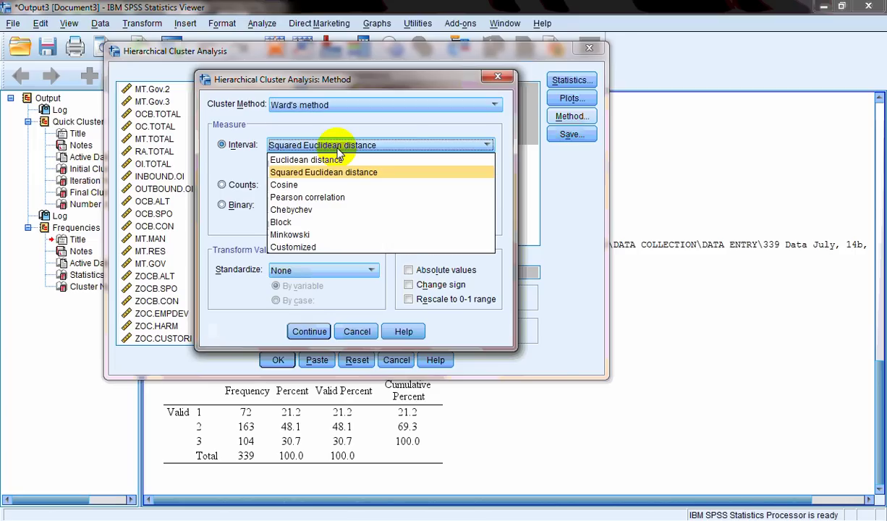
left_click(323, 159)
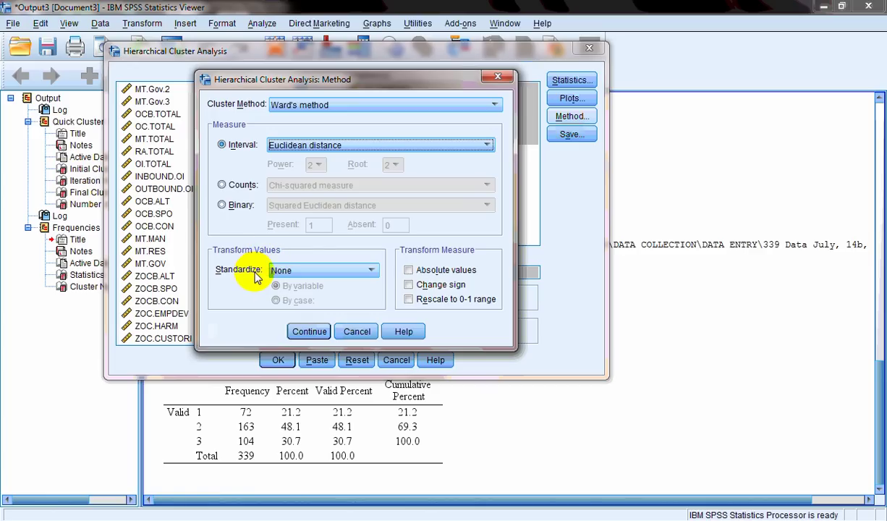
left_click(314, 270)
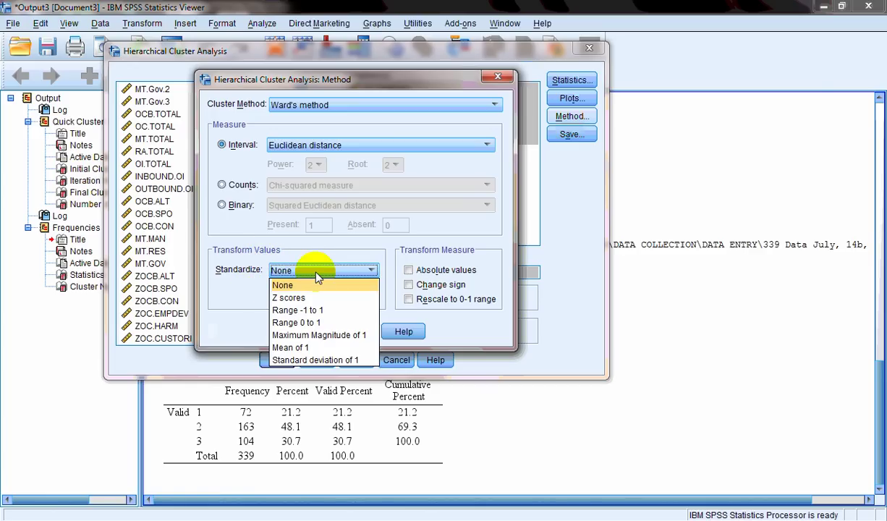
left_click(307, 310)
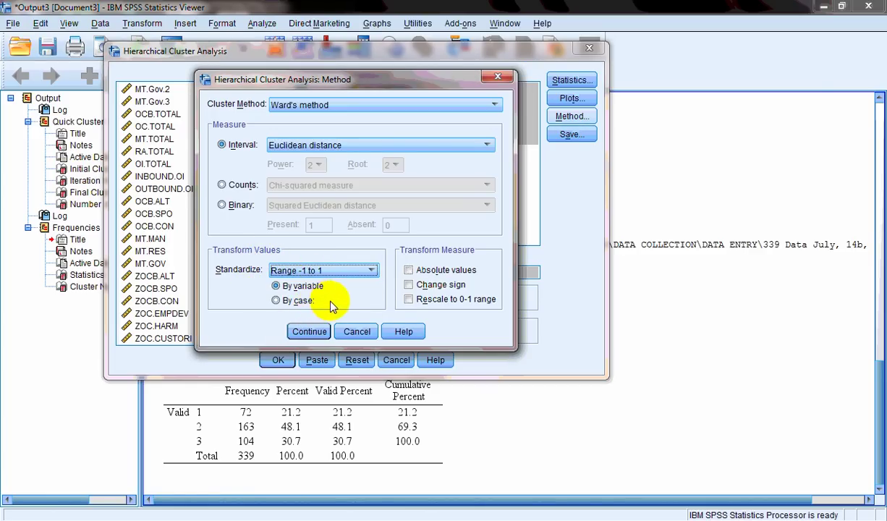
left_click(311, 333)
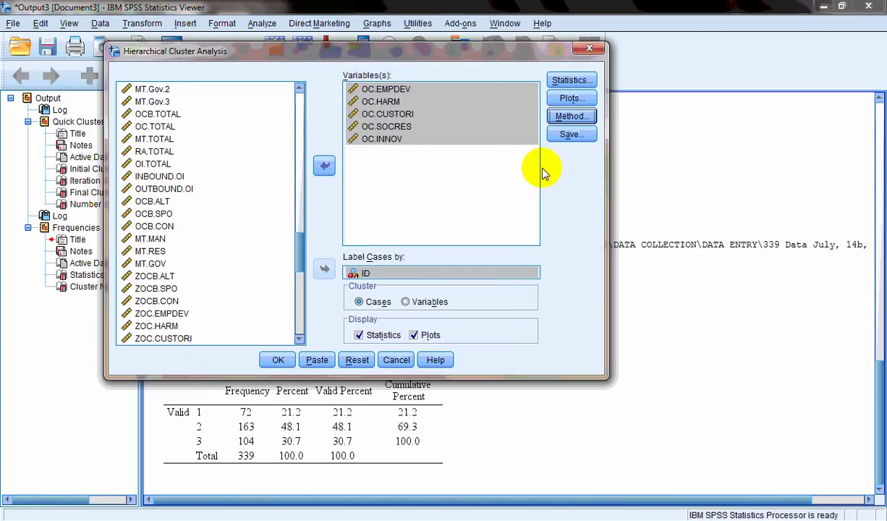
- Set cluster membership to be saved as a single solution with 3 clusters
left_click(570, 136)
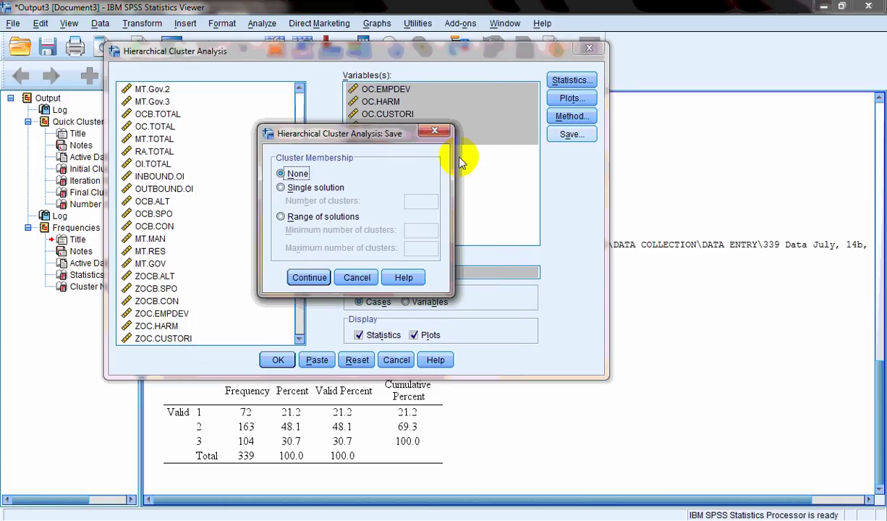
left_click(331, 191)
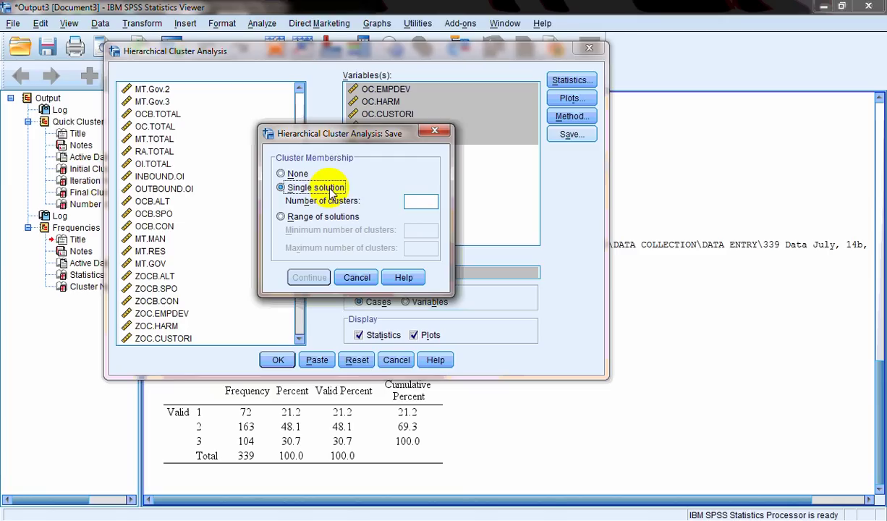
left_click(421, 203)
type("3")
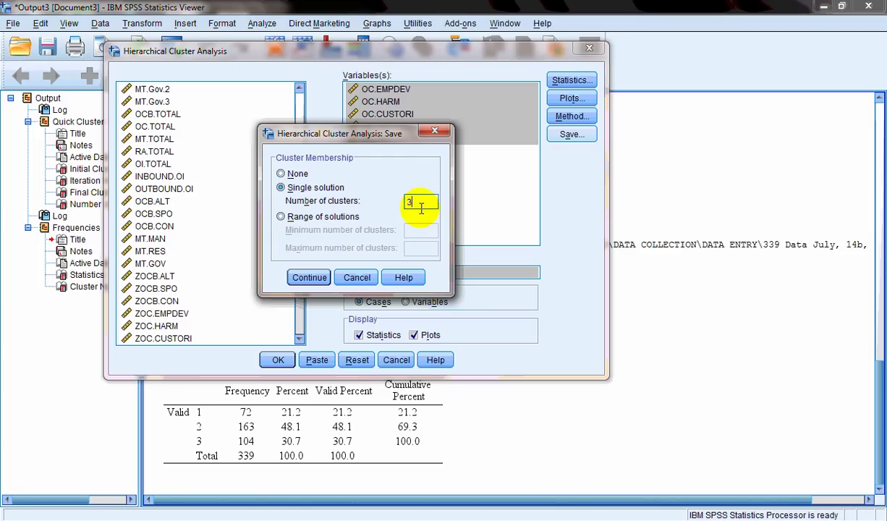
- Switch the saved cluster membership to a range of solutions from 2 to 5 clusters
left_click(289, 217)
left_click(418, 231)
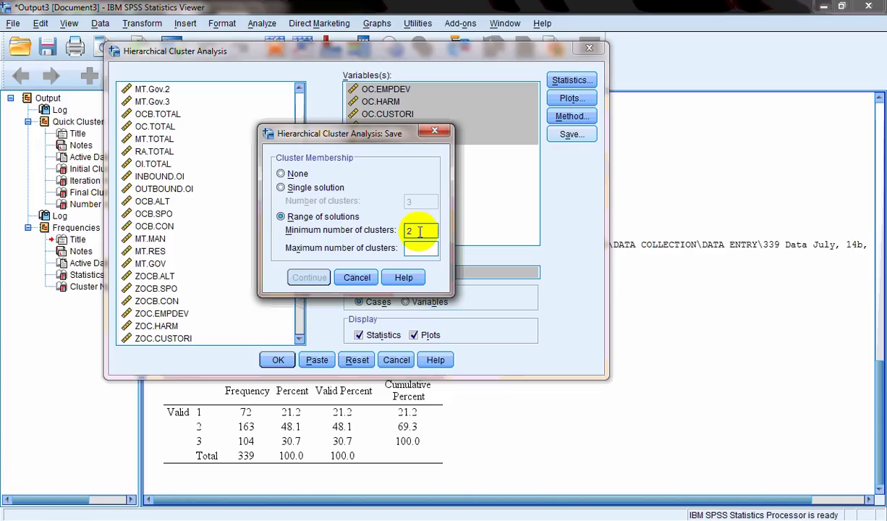
left_click(420, 248)
type("5")
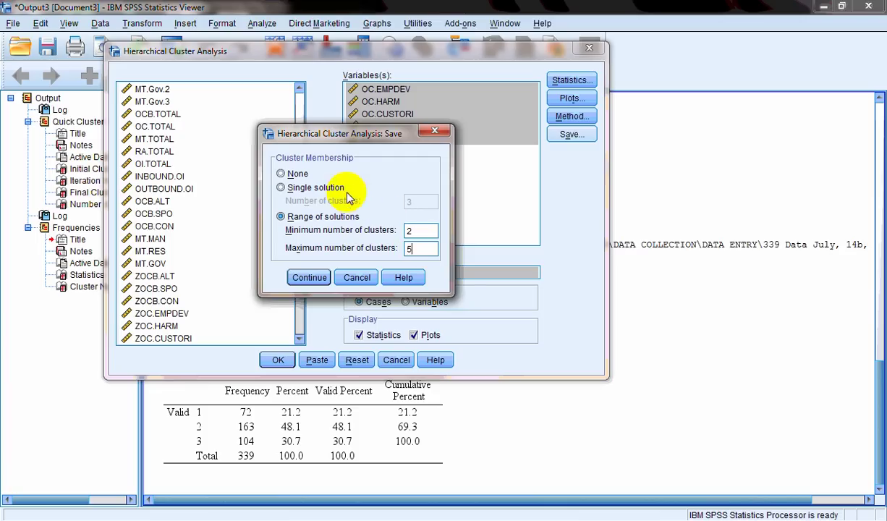
- Return the saved cluster membership to the single solution with 3 clusters and run the hierarchical cluster analysis
left_click(322, 187)
left_click(421, 201)
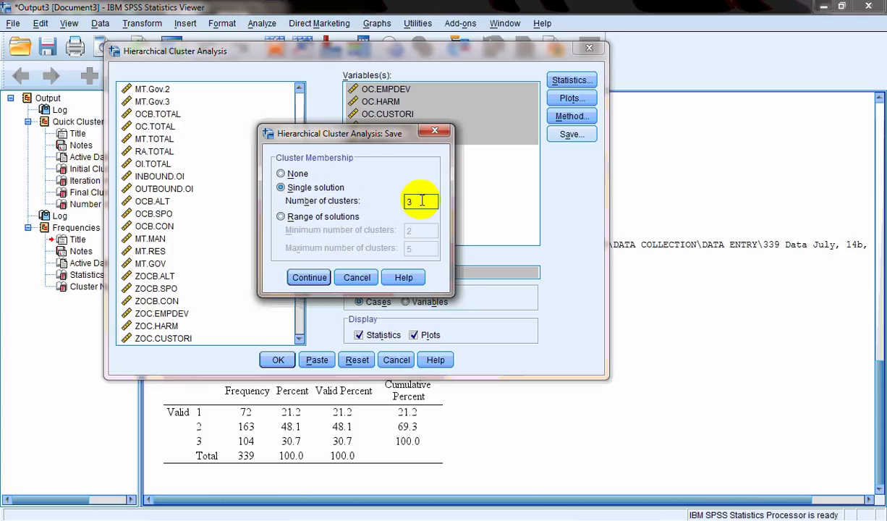
left_click_drag(416, 200, 400, 201)
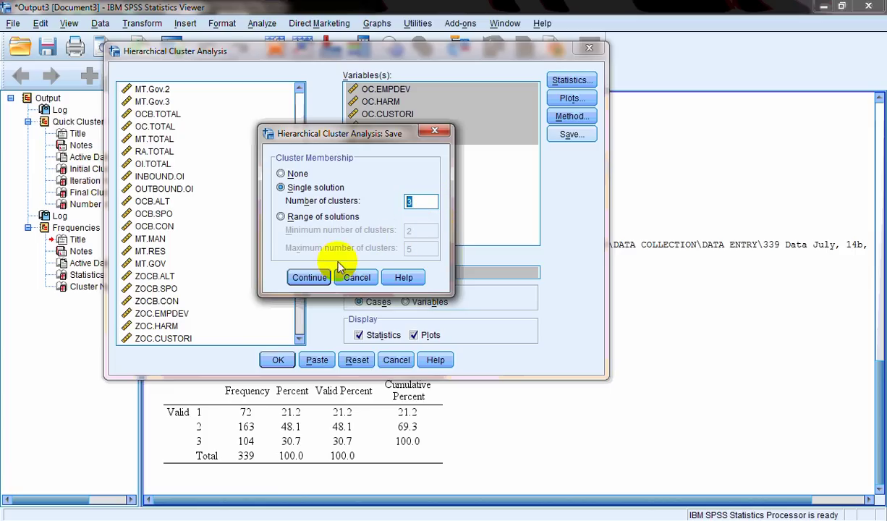
left_click(309, 279)
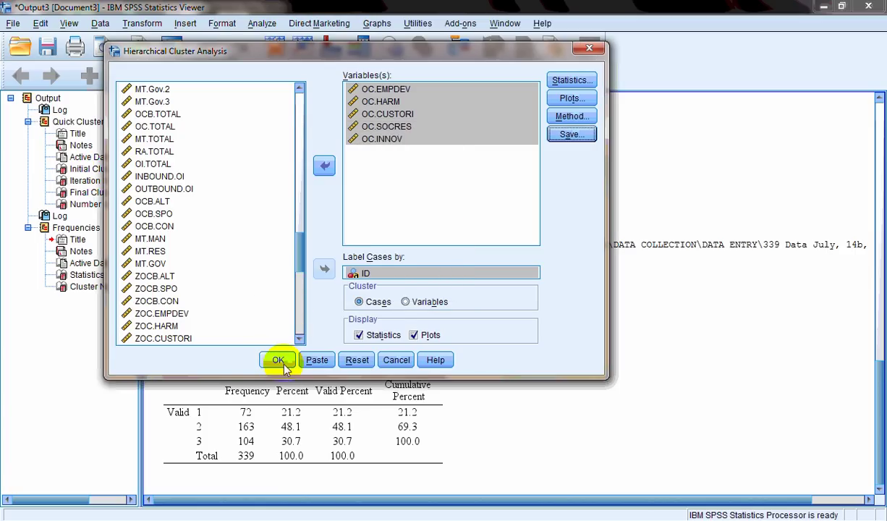
left_click(279, 361)
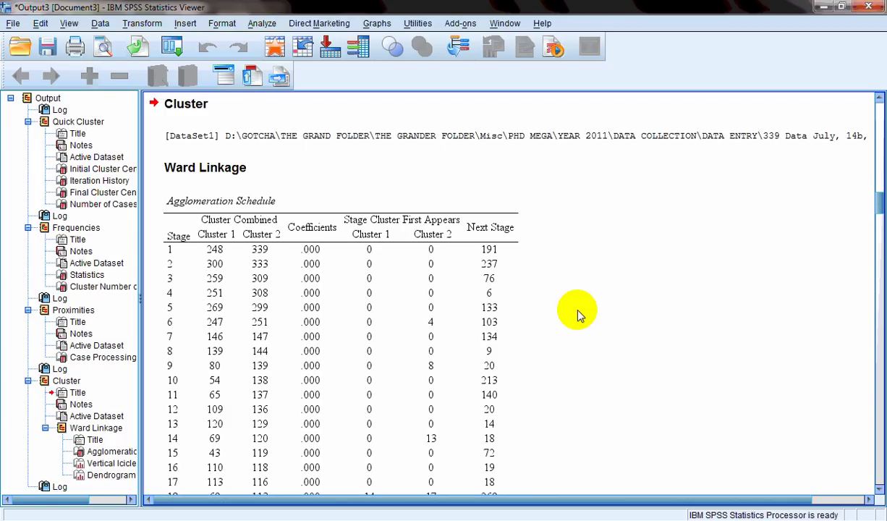
- Examine the Ward linkage agglomeration schedule and the upper part of the dendrogram in the output
scroll(353, 217, "down", 2)
left_click(353, 217)
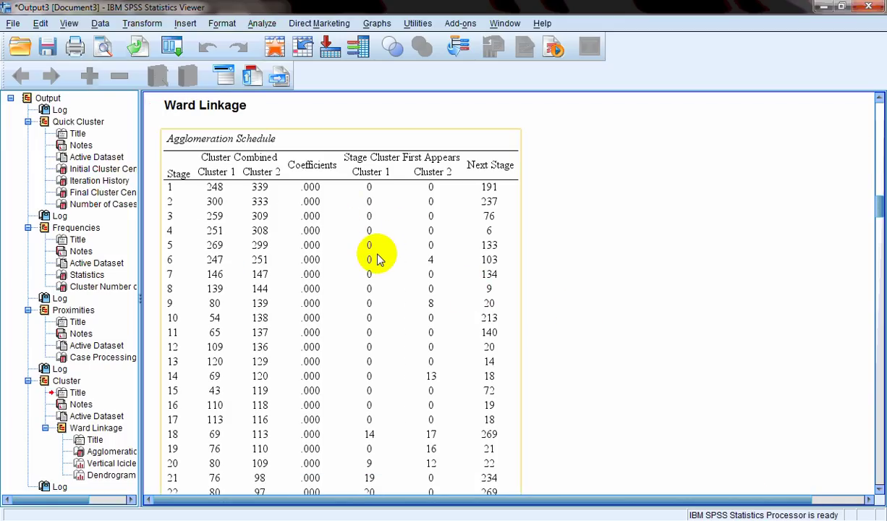
scroll(676, 261, "down", 20)
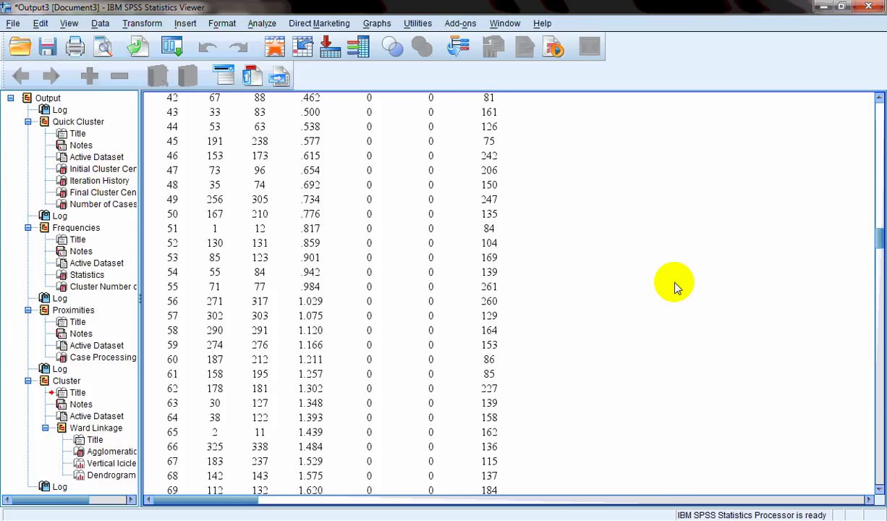
scroll(672, 287, "down", 20)
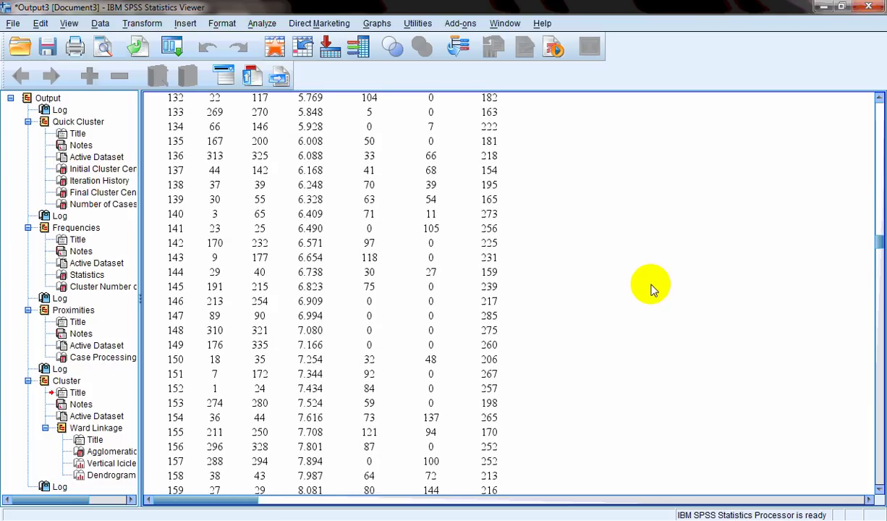
scroll(649, 296, "down", 20)
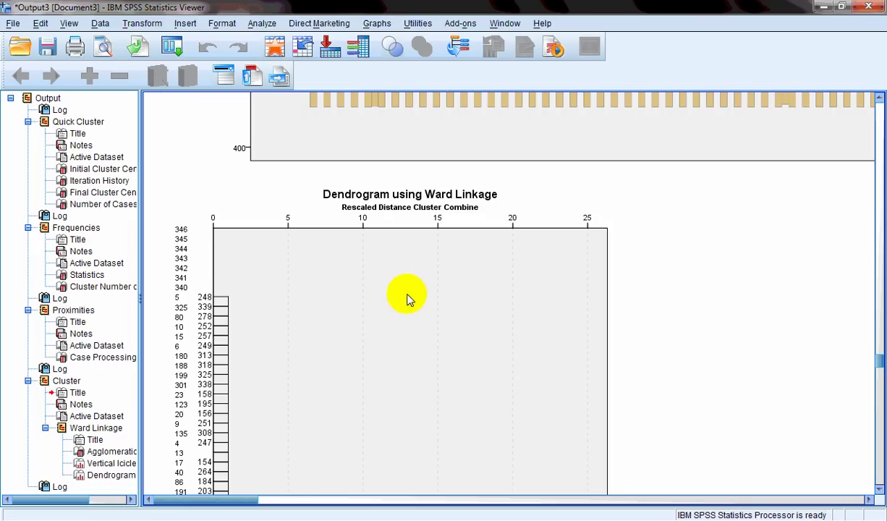
scroll(289, 311, "down", 7)
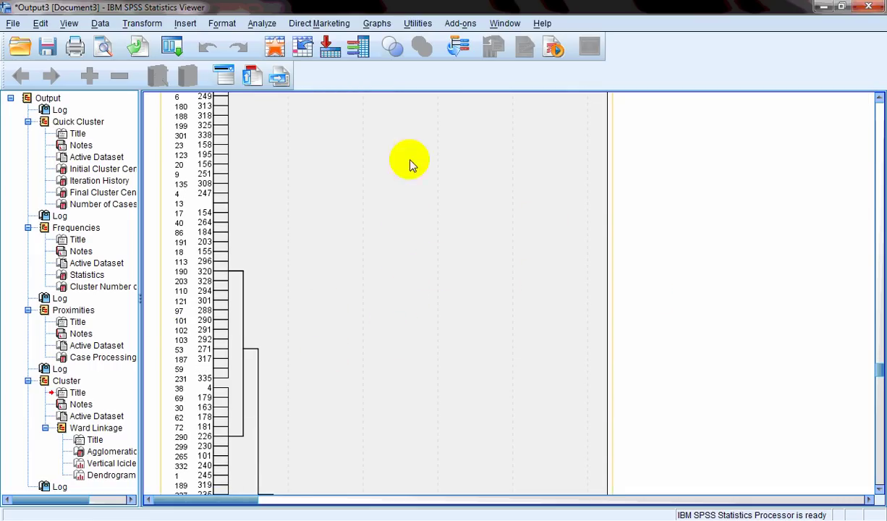
scroll(418, 250, "up", 5)
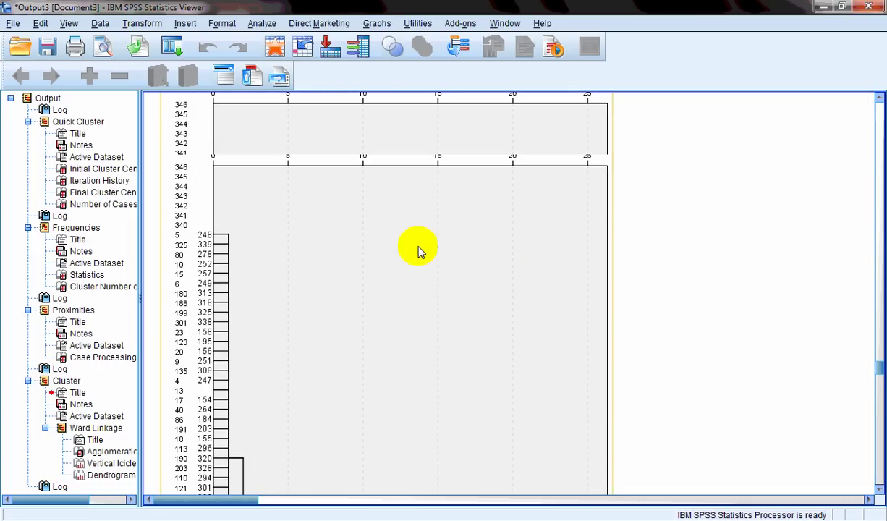
- Examine the vertical icicle plot and more of the dendrogram in the Ward linkage output
scroll(417, 250, "up", 9)
scroll(463, 422, "up", 5)
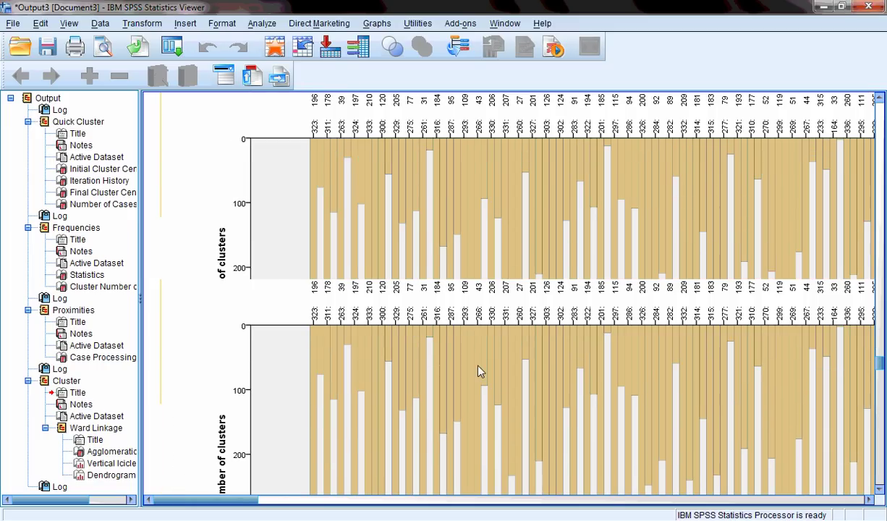
scroll(426, 308, "down", 15)
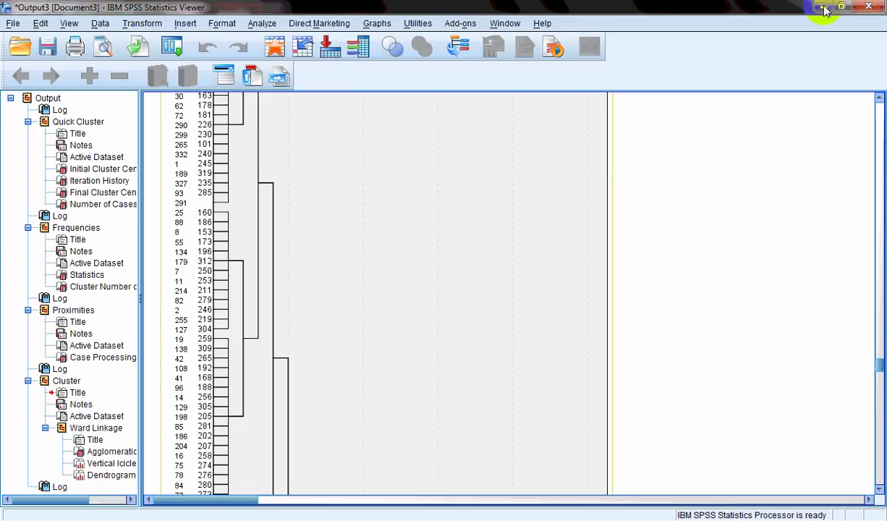
- Return to the Data Editor and run Frequencies on the saved Ward Method cluster membership variable CLU3_1
left_click(823, 8)
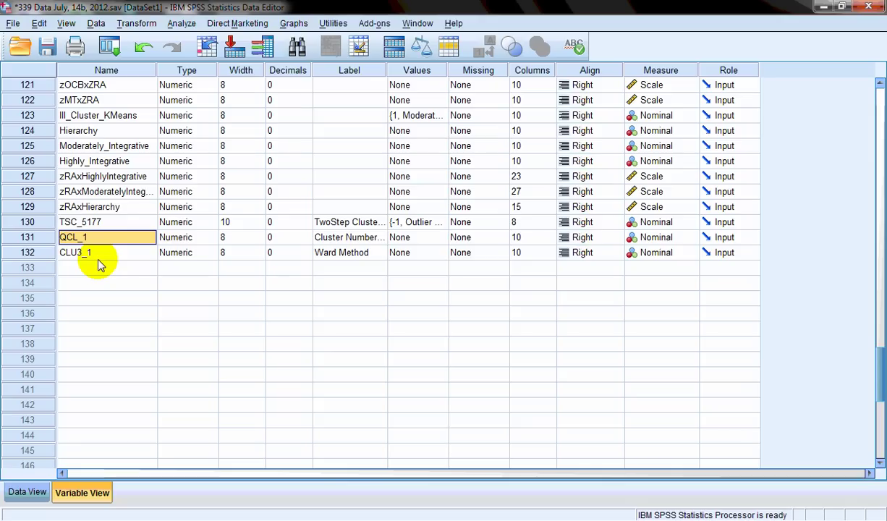
left_click(94, 253)
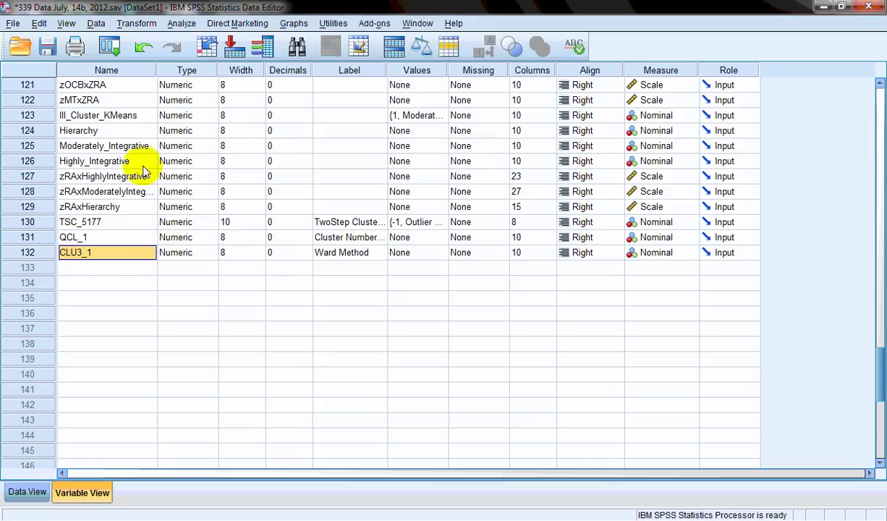
left_click(181, 23)
mouse_move(222, 56)
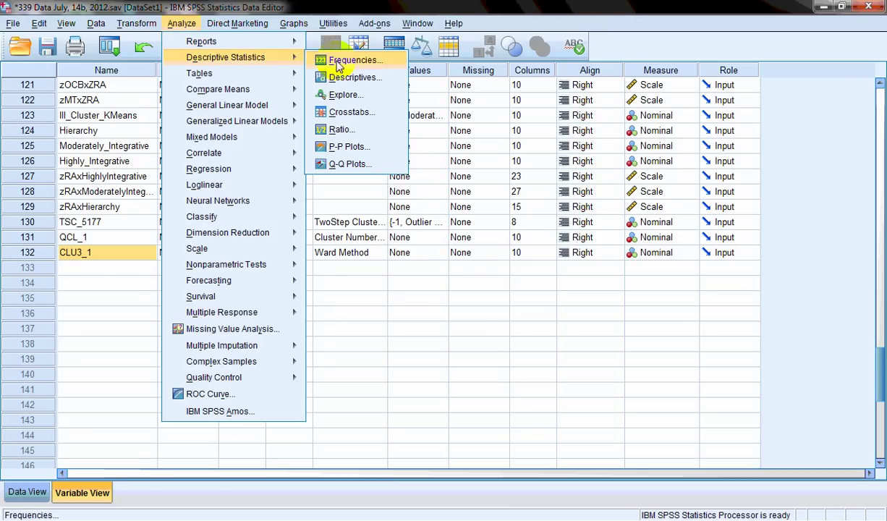
left_click(365, 59)
left_click(468, 208)
left_click(414, 253)
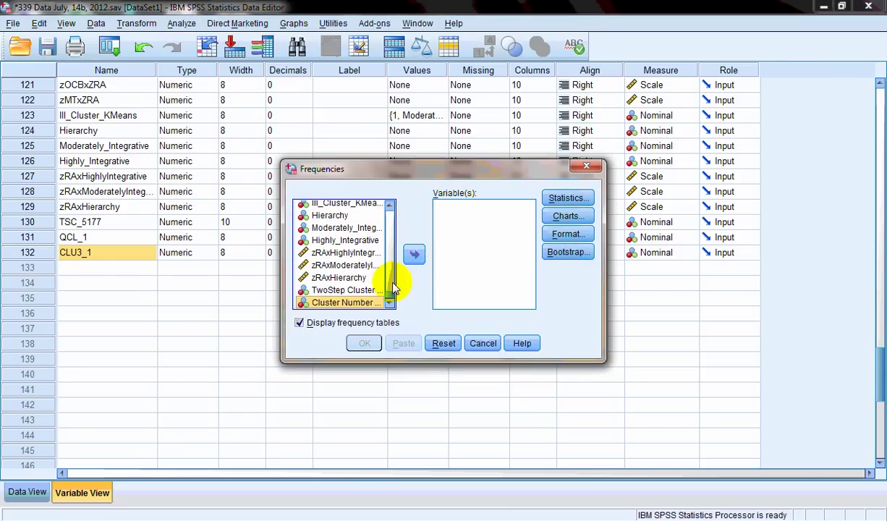
left_click(391, 305)
left_click(347, 304)
left_click(414, 253)
left_click(364, 343)
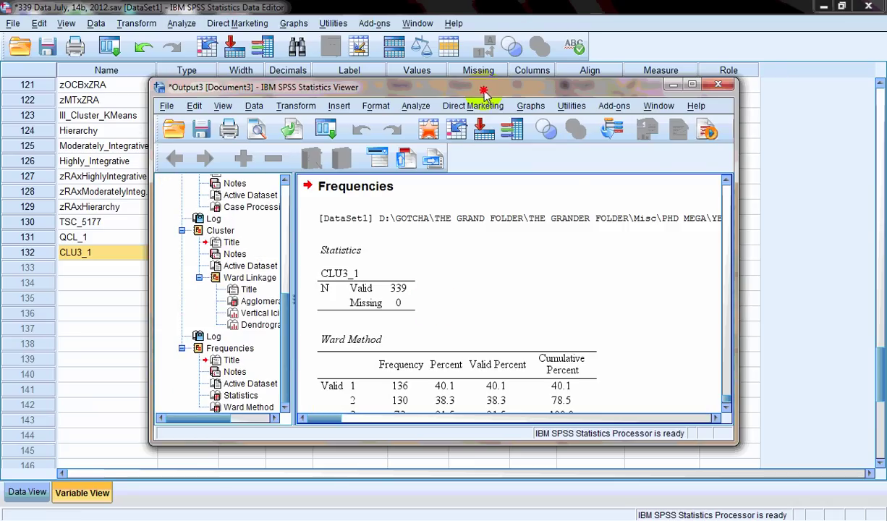
- Enlarge the output window and examine the Ward Method frequency table for the size of each cluster
double_click(464, 85)
left_click(291, 426)
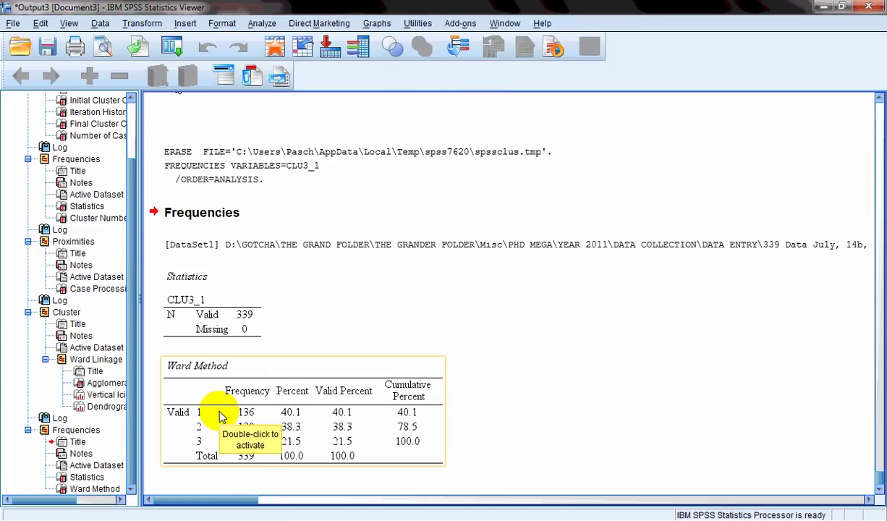
left_click(554, 318)
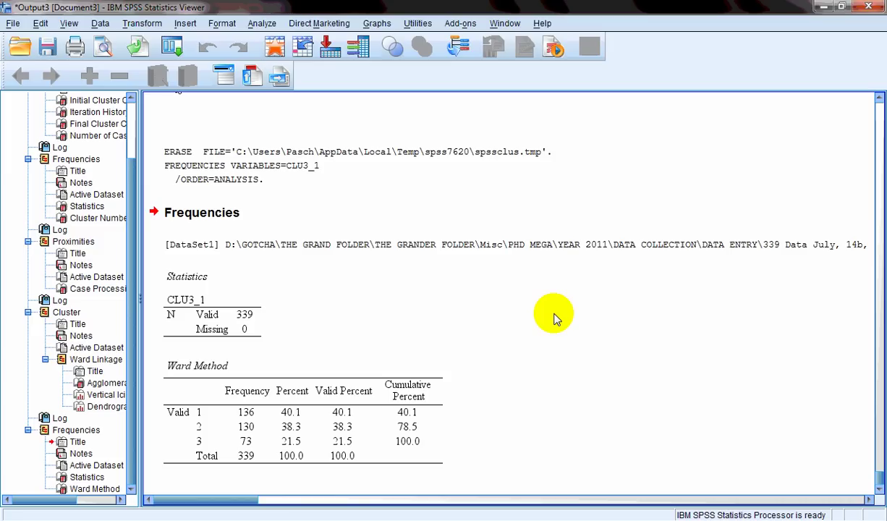
left_click(214, 370)
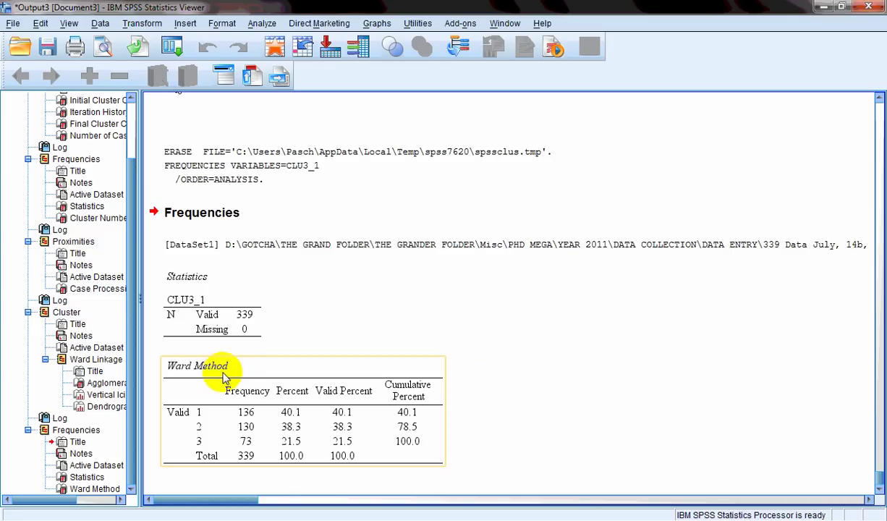
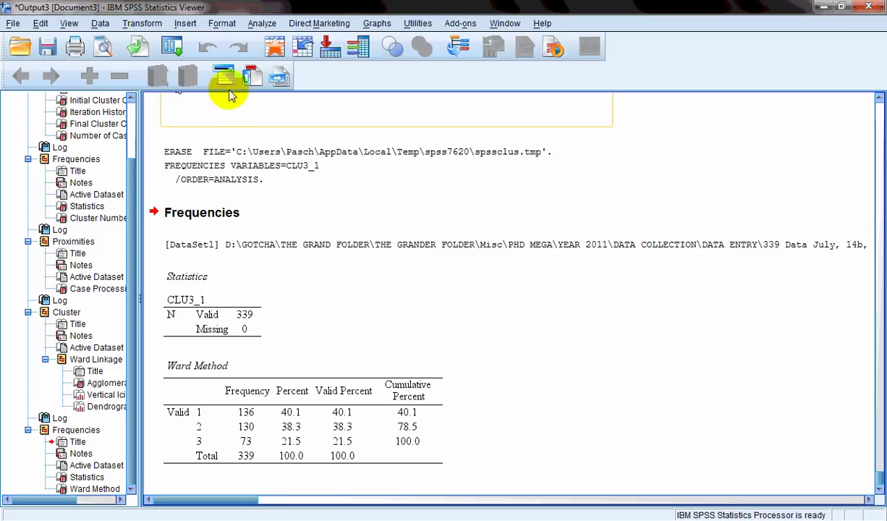
- Start a TwoStep Cluster analysis and show the variable list by variable names instead of labels
left_click(261, 23)
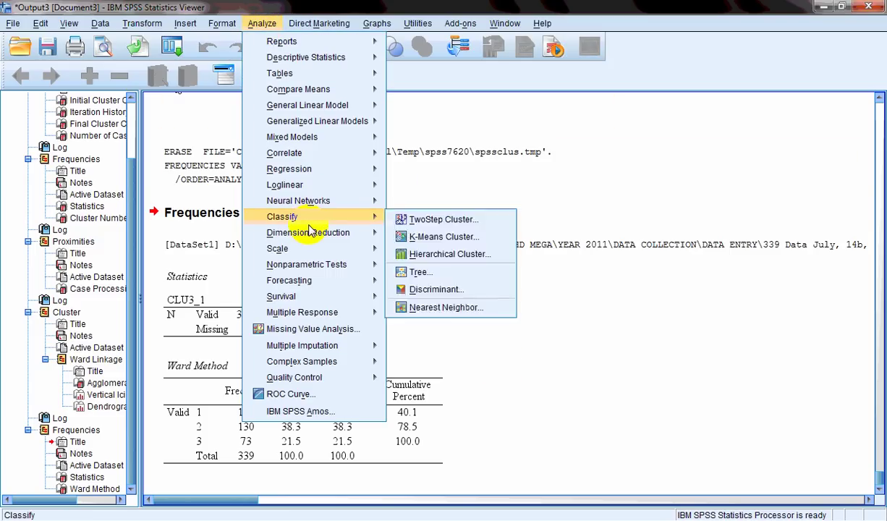
mouse_move(311, 221)
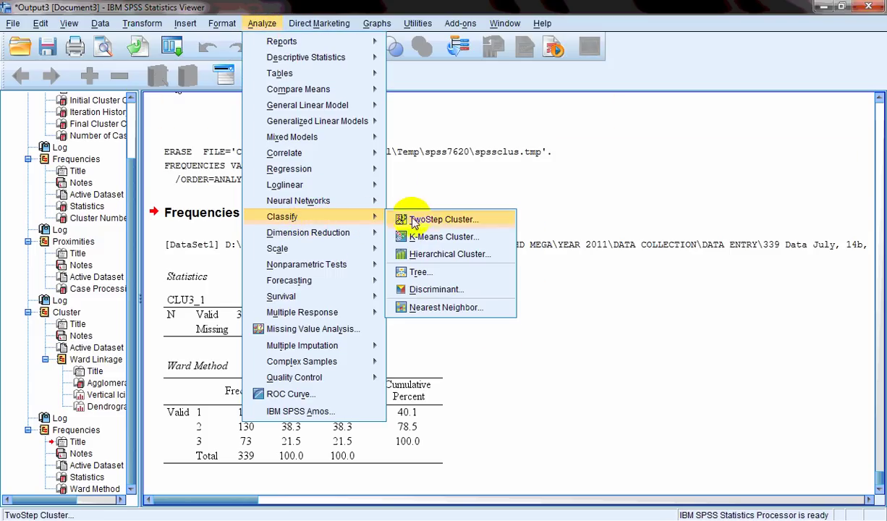
left_click(436, 222)
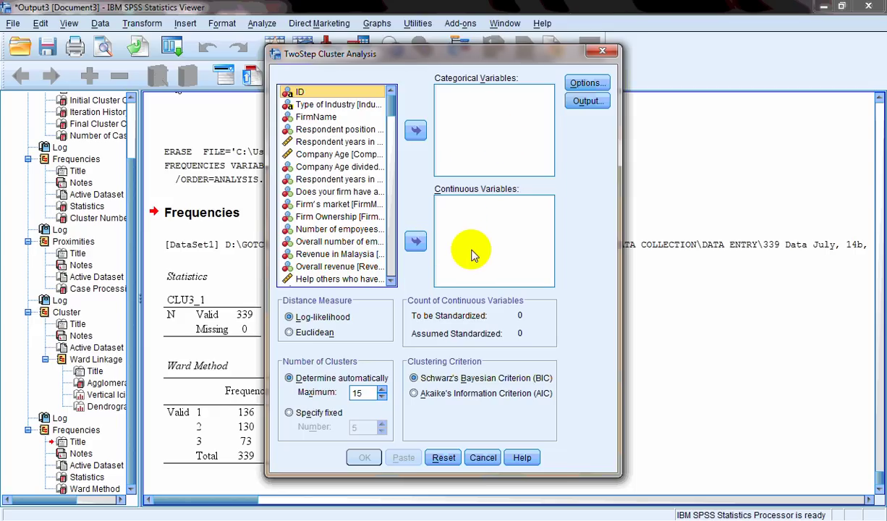
right_click(298, 157)
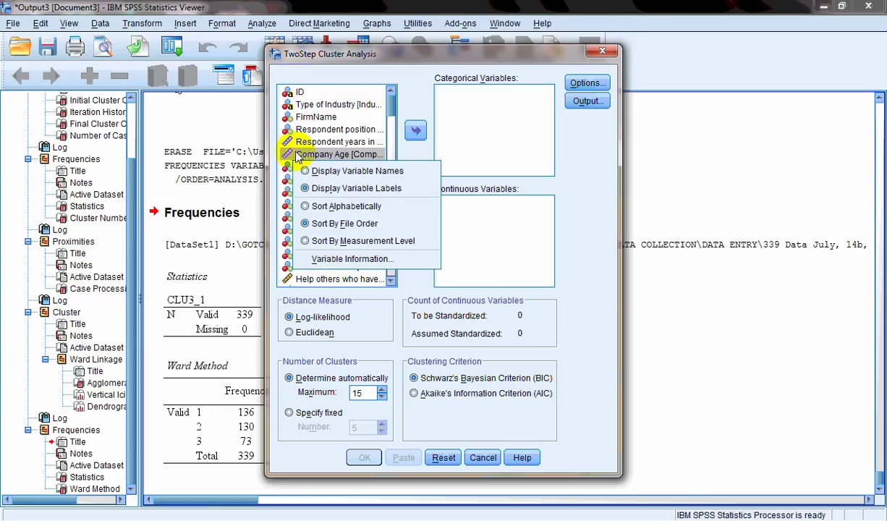
left_click(309, 172)
- Add OC.EMPDEV, OC.HARM, OC.CUSTORI, OC.SOCRES and OC.INNOV as continuous variables for the TwoStep cluster analysis
scroll(346, 228, "down", 15)
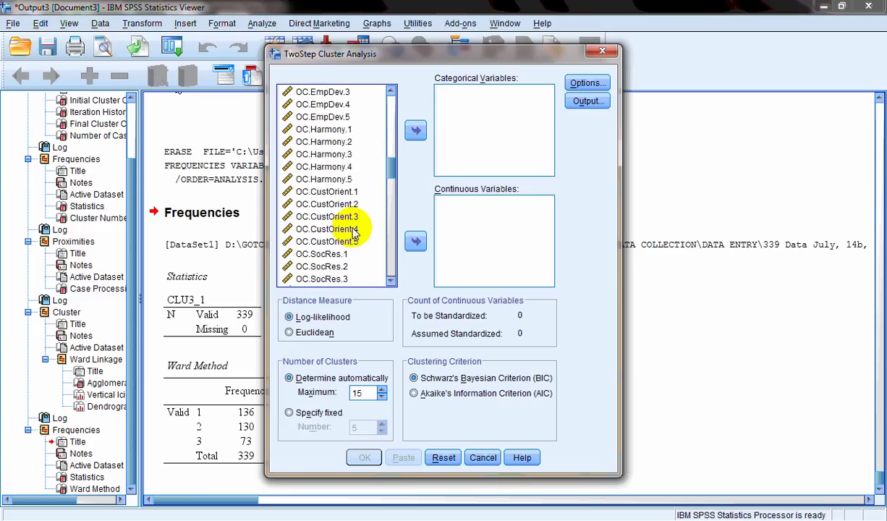
scroll(352, 229, "down", 6)
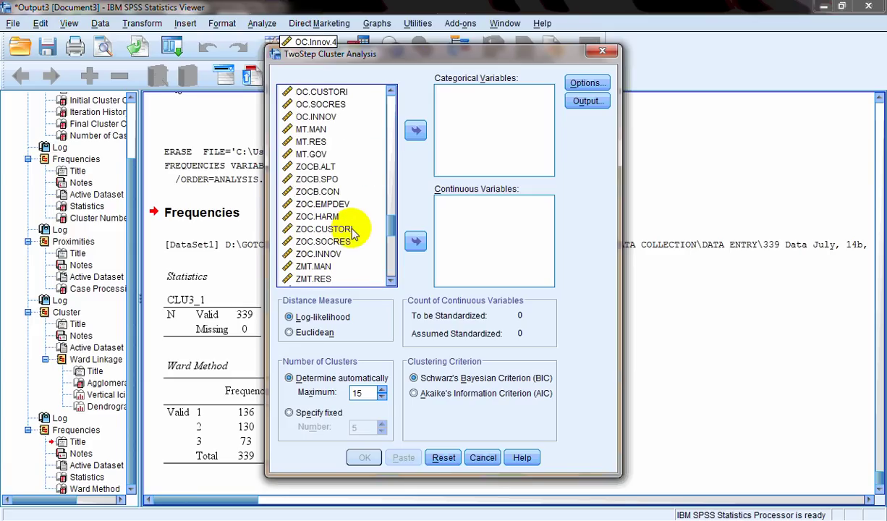
scroll(349, 206, "up", 2)
left_click(318, 142)
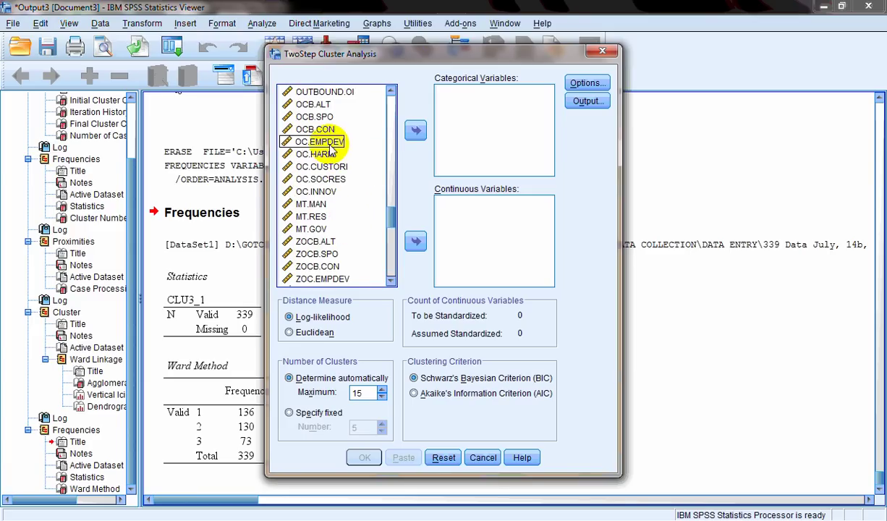
left_click(315, 154, "ctrl")
left_click(329, 167, "ctrl")
left_click(326, 179, "ctrl")
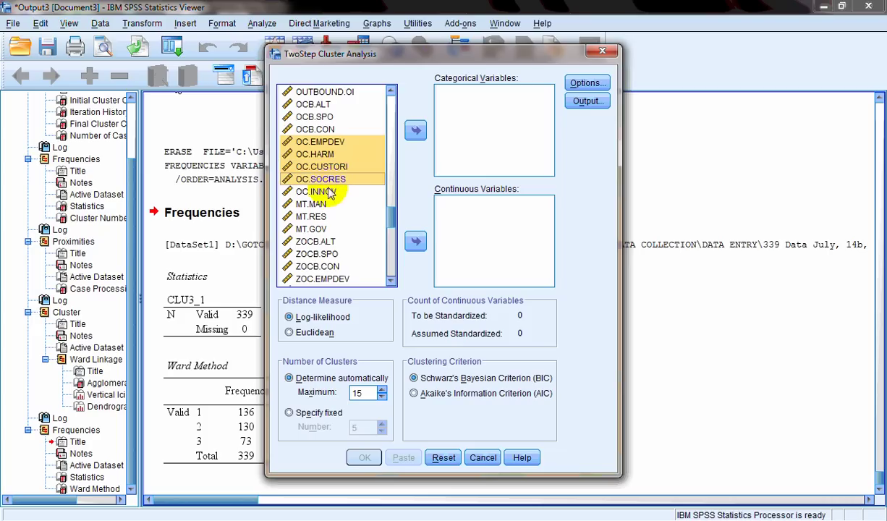
left_click(326, 191, "ctrl")
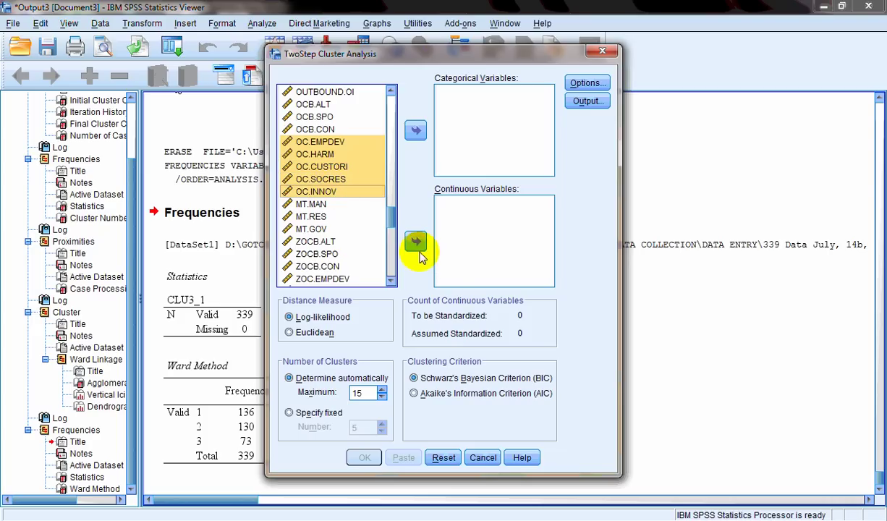
left_click(416, 242)
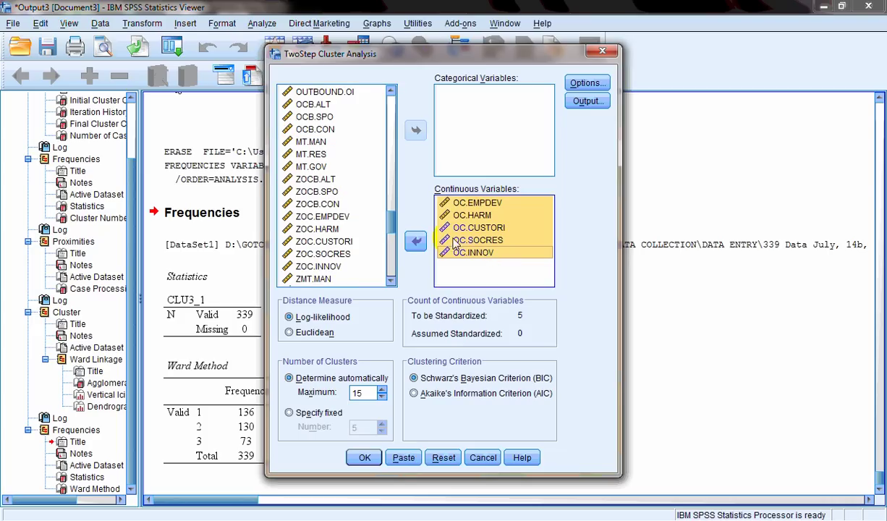
- Set the maximum number of automatically determined clusters to 5 and check the TwoStep Cluster options without changing them
left_click(483, 139)
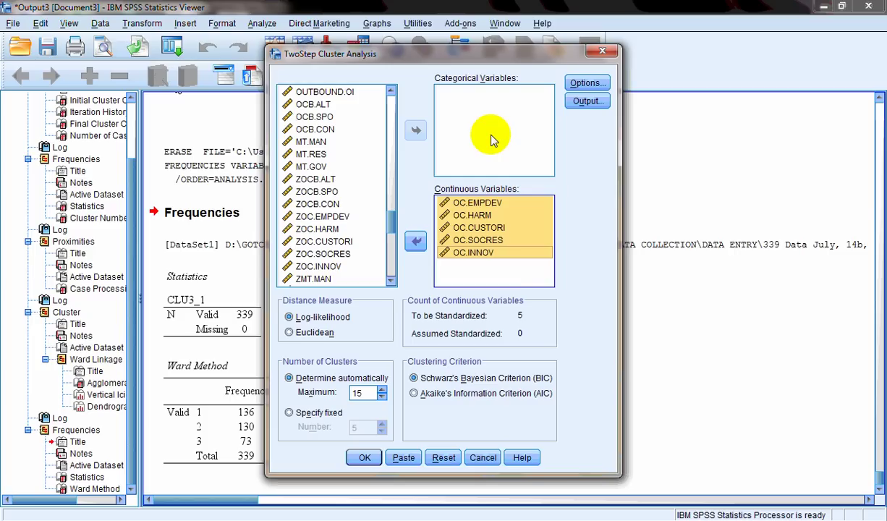
double_click(359, 393)
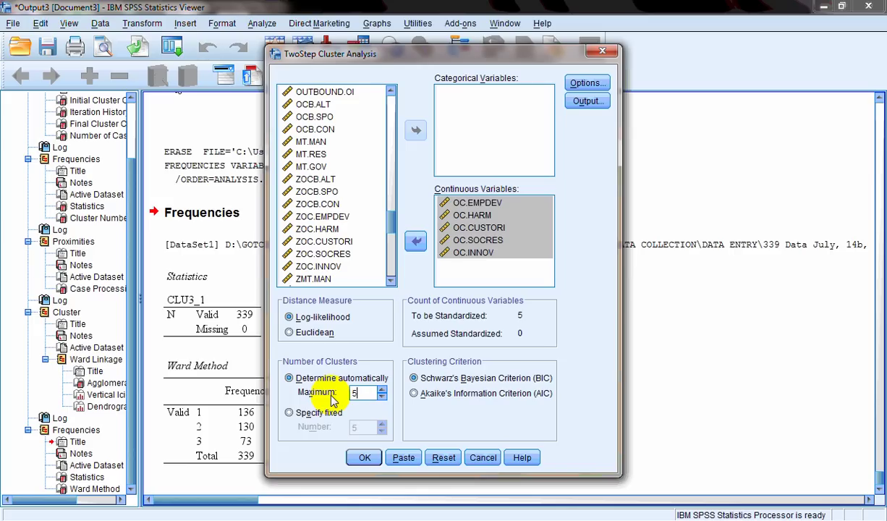
type("5")
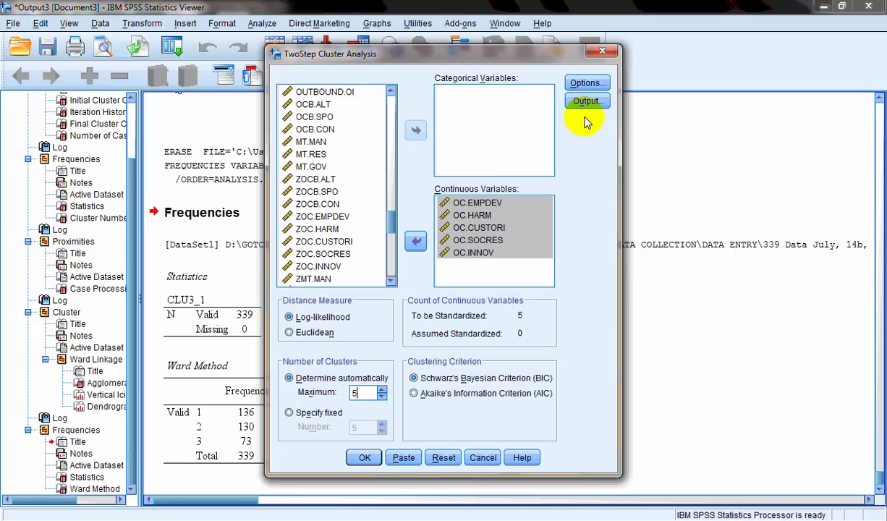
left_click(586, 83)
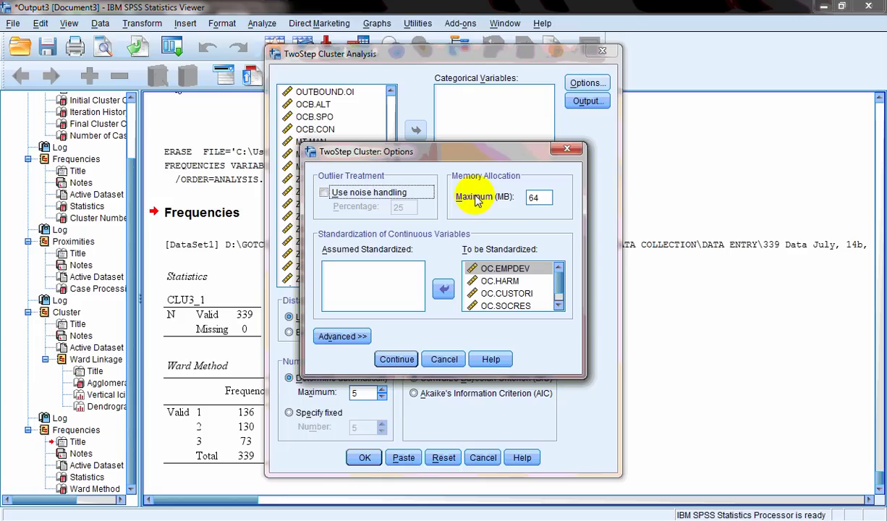
left_click(443, 360)
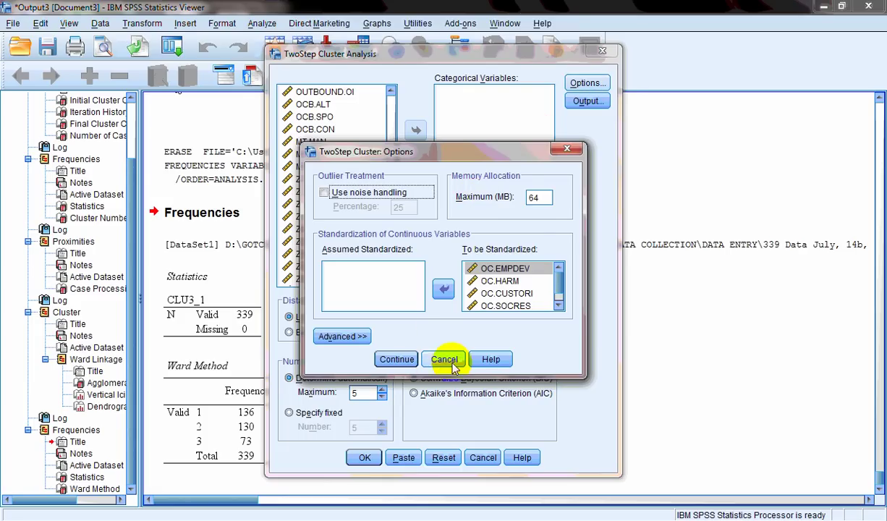
- Add Industry as an evaluation field in the TwoStep Cluster output settings
left_click(586, 101)
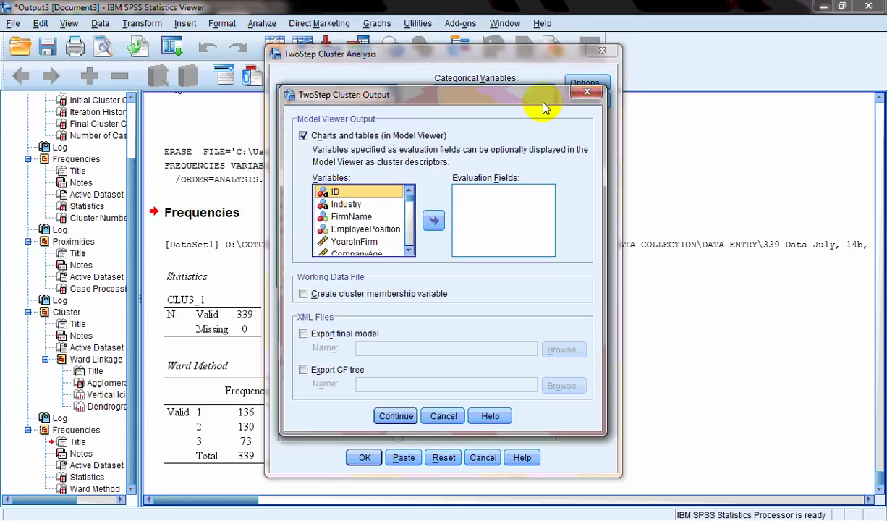
left_click_drag(547, 101, 492, 100)
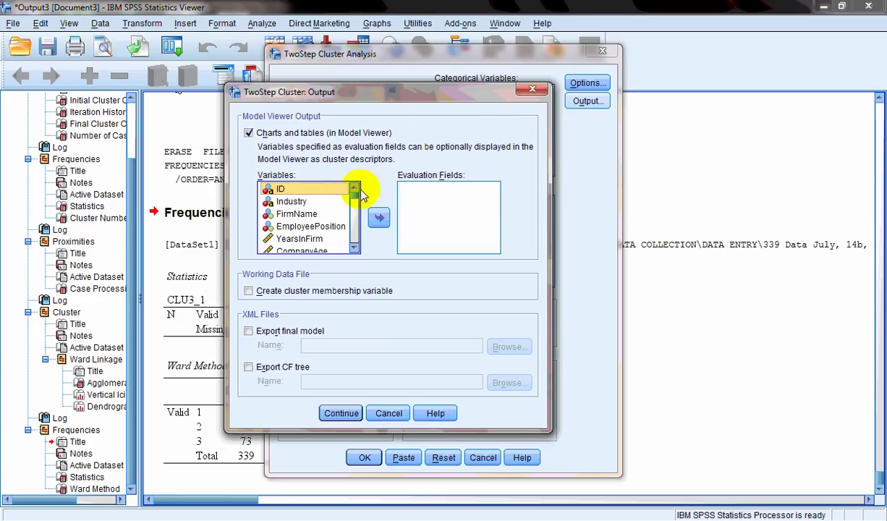
left_click(318, 202)
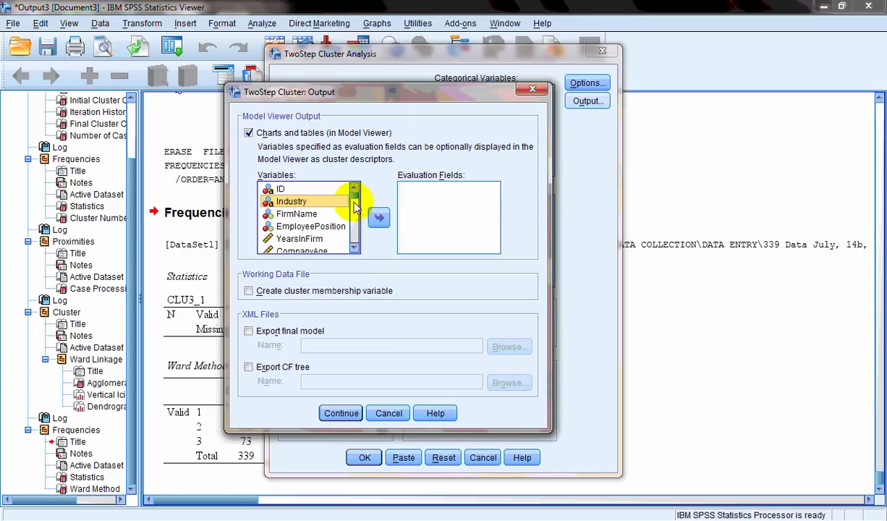
left_click(377, 217)
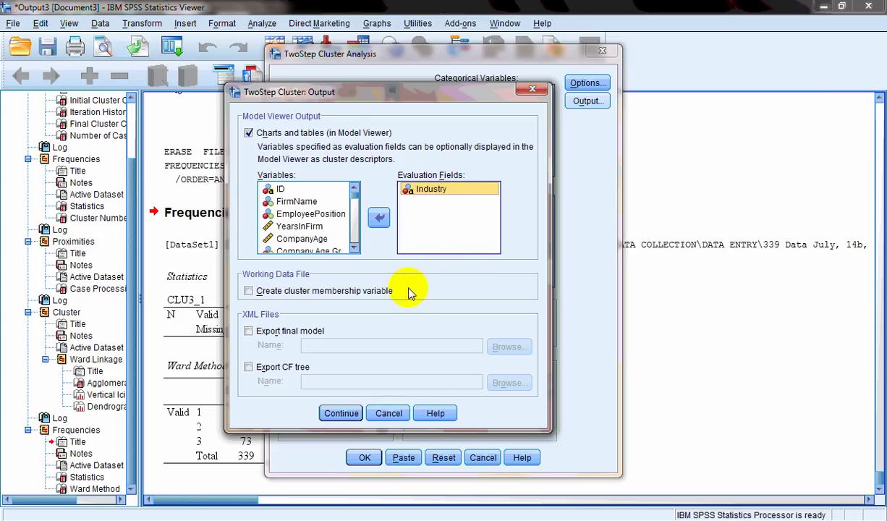
- Enable creation of a cluster membership variable and run the TwoStep cluster analysis
left_click(322, 293)
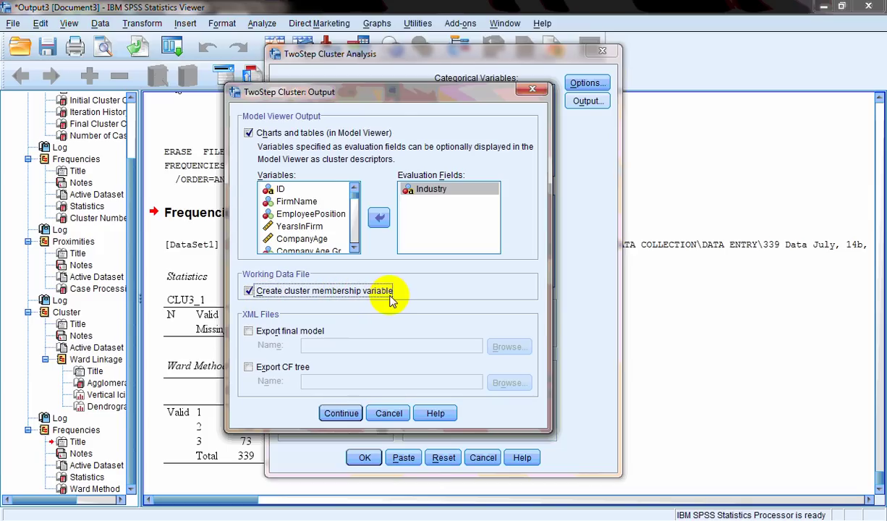
left_click(340, 413)
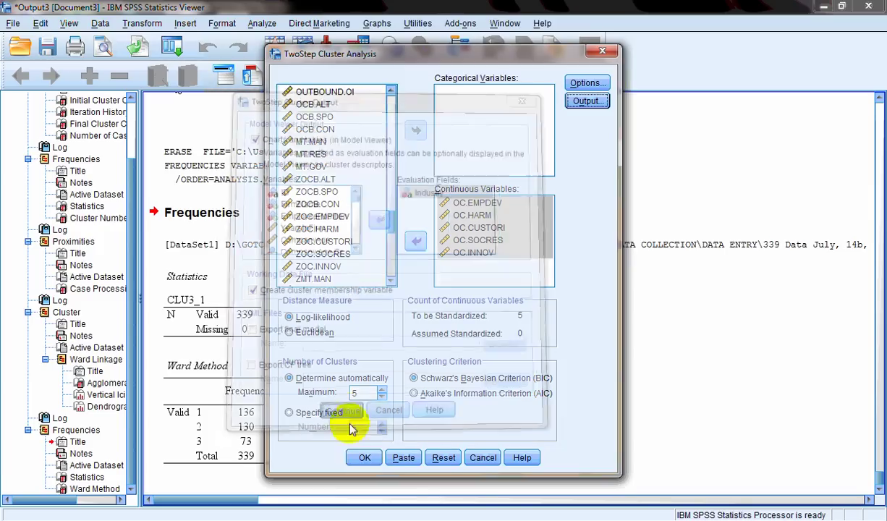
left_click(364, 456)
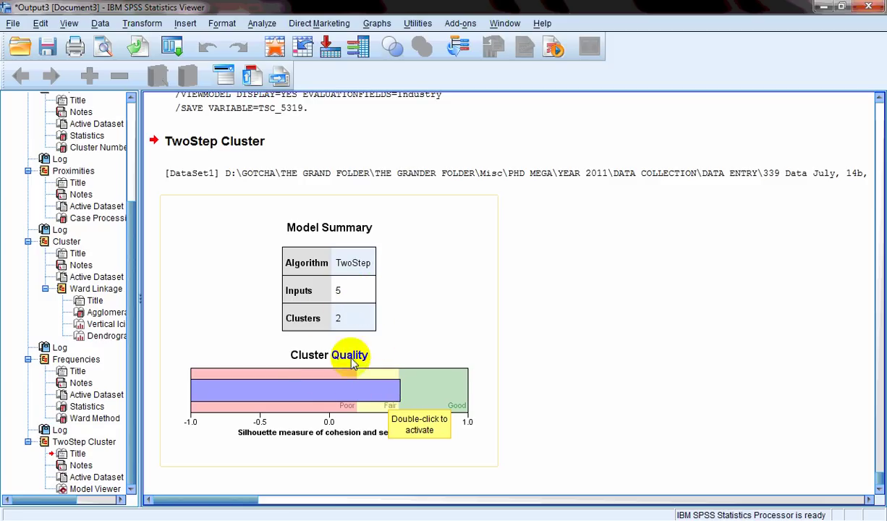
- Open the TwoStep cluster model in the Model Viewer to inspect its summary and cluster sizes
left_click(349, 300)
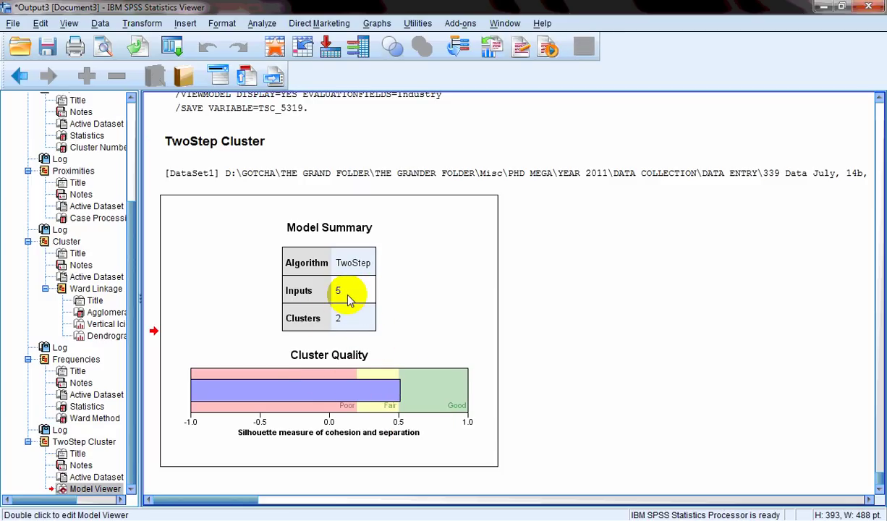
double_click(348, 300)
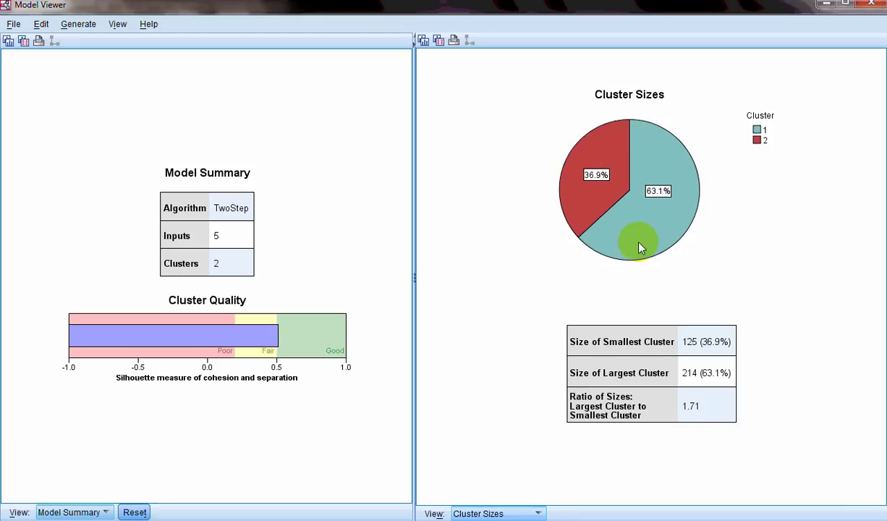
- Show the Predictor Importance chart and raise its lower importance limit to OC.SOCRES, leaving out Type of Industry
mouse_move(629, 258)
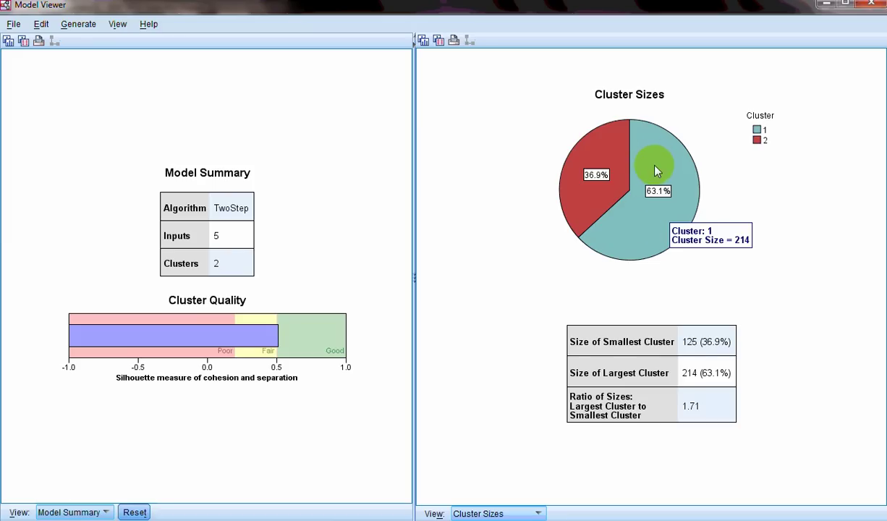
left_click(616, 179)
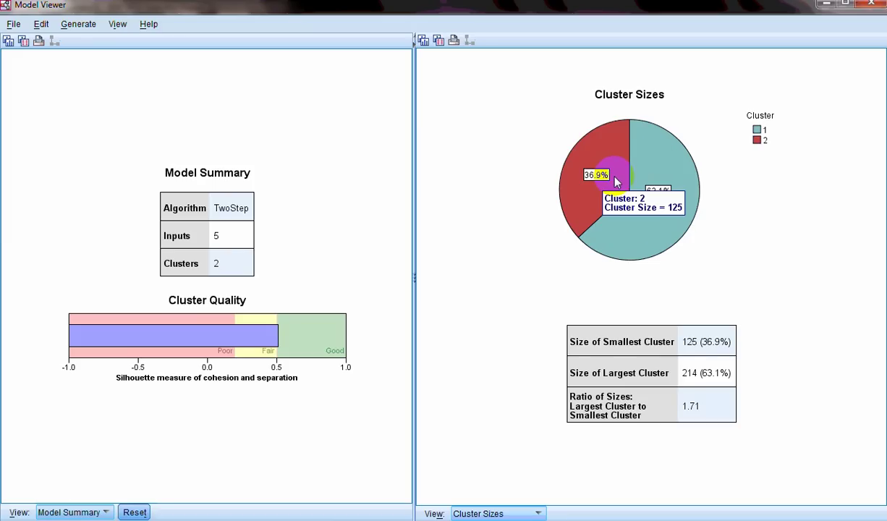
left_click(537, 512)
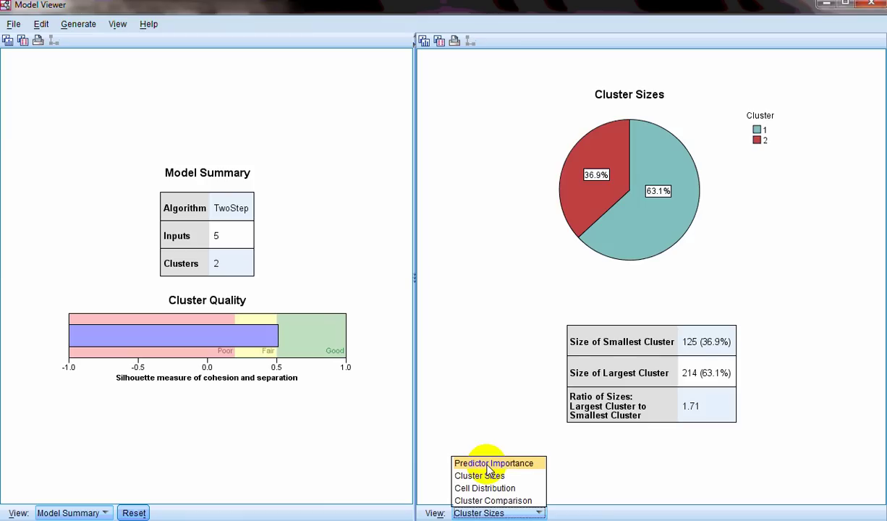
left_click(489, 464)
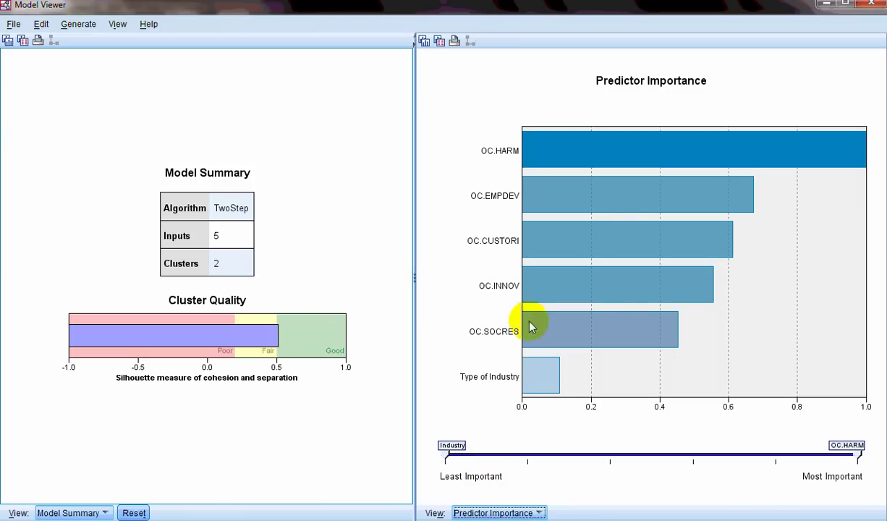
mouse_move(656, 172)
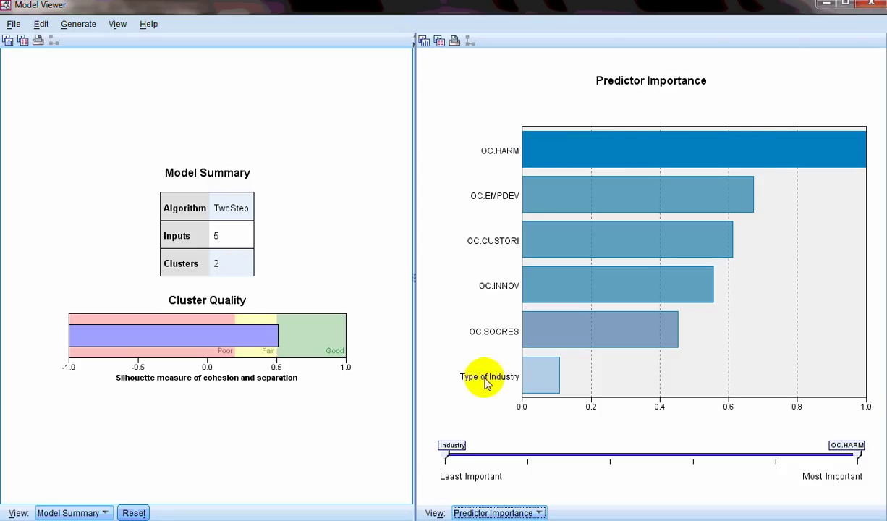
left_click_drag(443, 453, 533, 457)
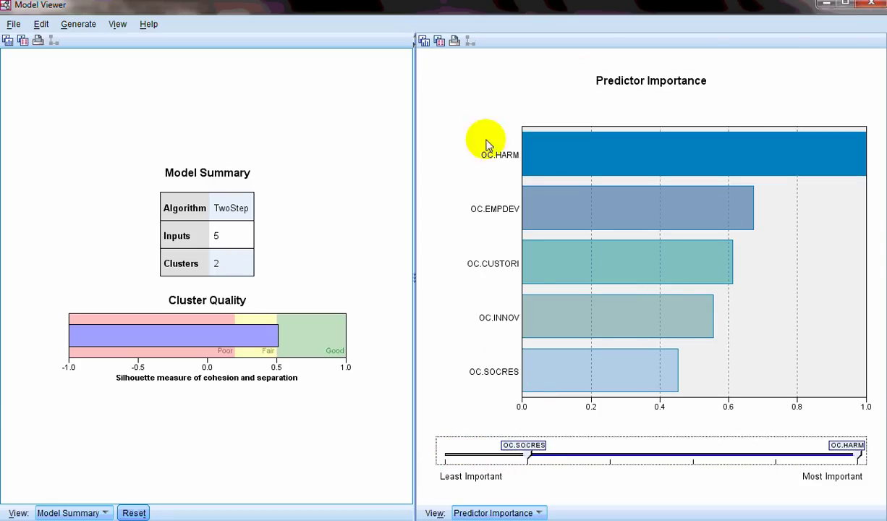
mouse_move(557, 215)
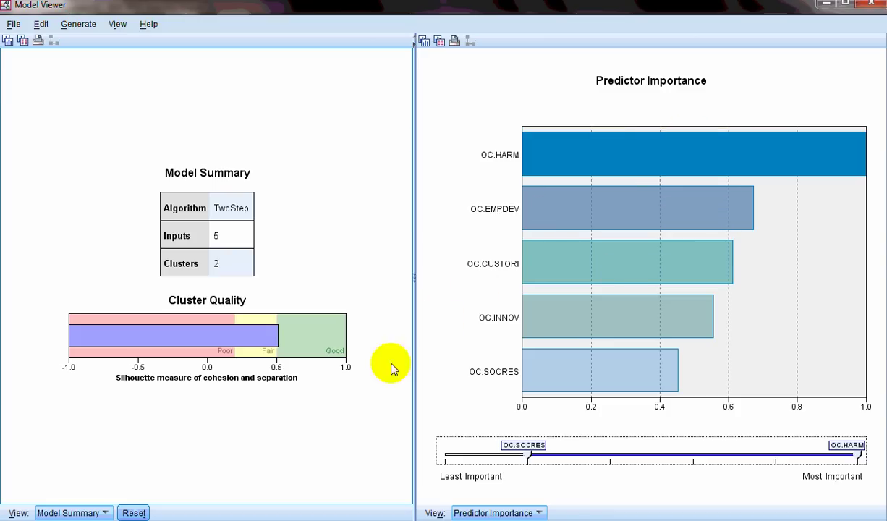
- Switch the model summary to the Clusters view and examine the input means of clusters 1 and 2
left_click(88, 511)
left_click(55, 500)
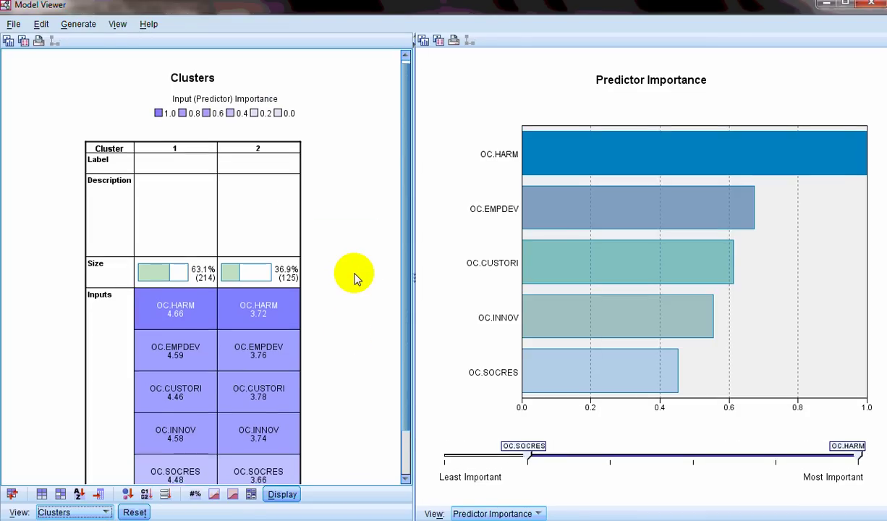
scroll(354, 279, "down", 1)
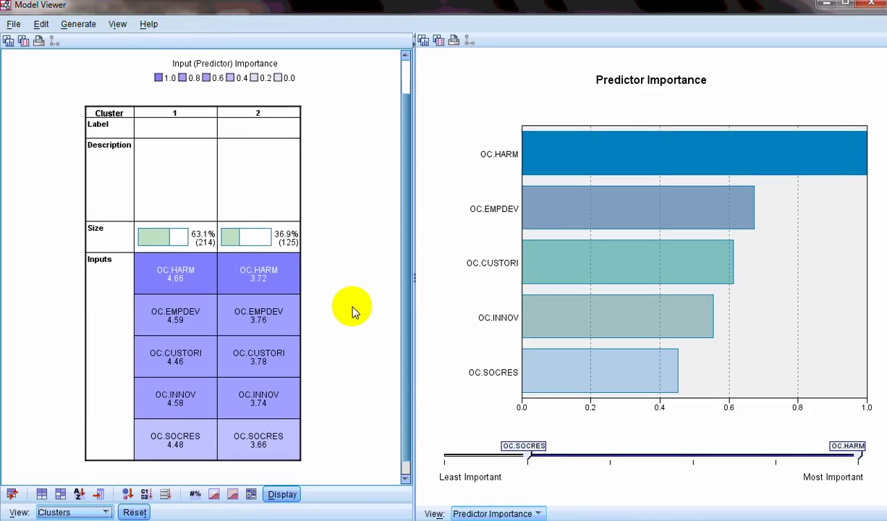
left_click(193, 154)
left_click(174, 116)
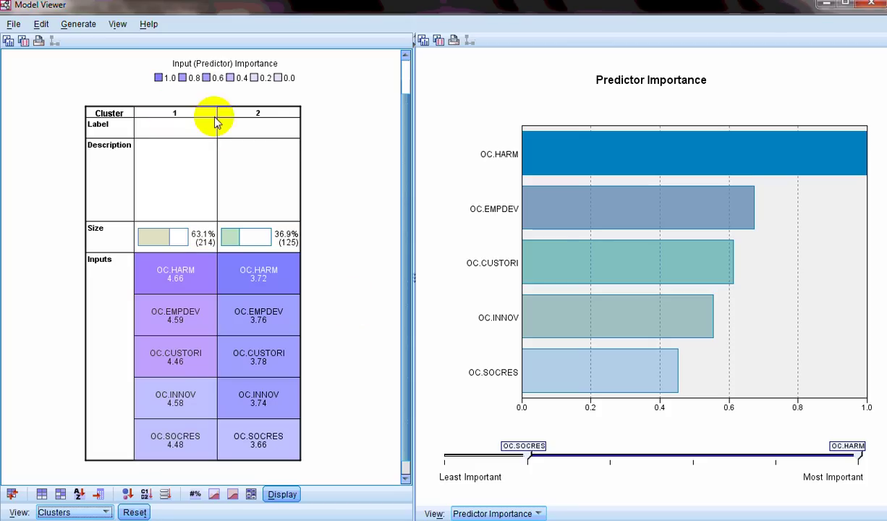
left_click(286, 125)
left_click(189, 119)
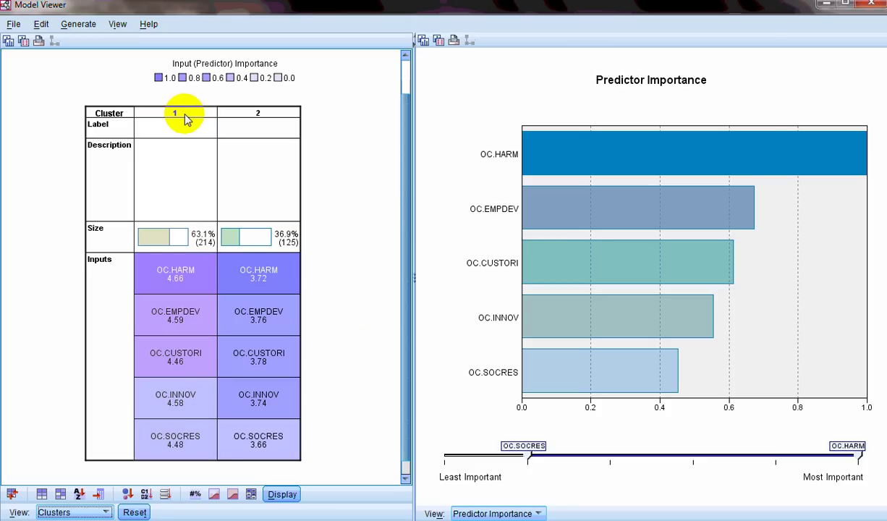
left_click(162, 302)
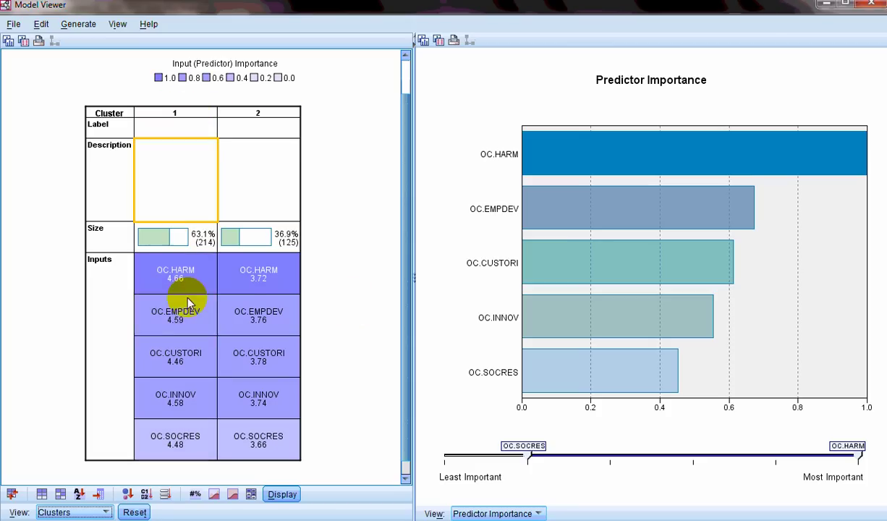
left_click(167, 278)
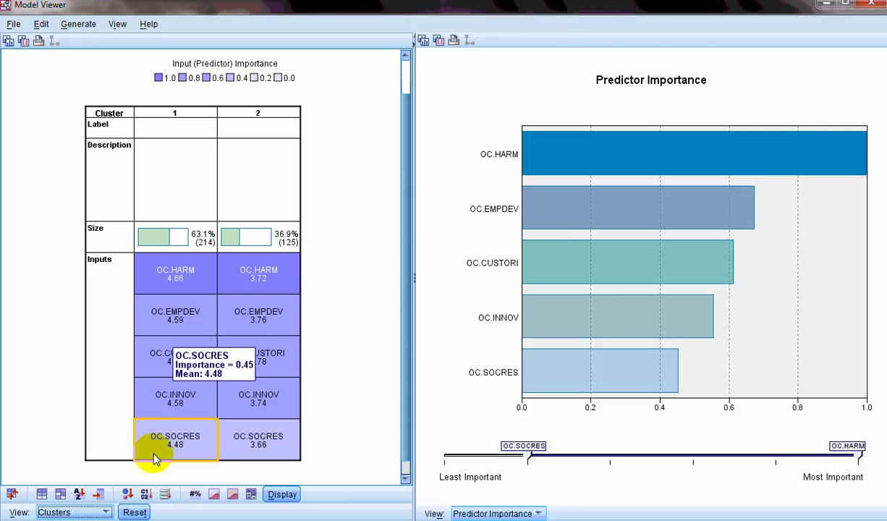
- Add the evaluation field Type of Industry to the Clusters table display and inspect its cells for both clusters
left_click(293, 493)
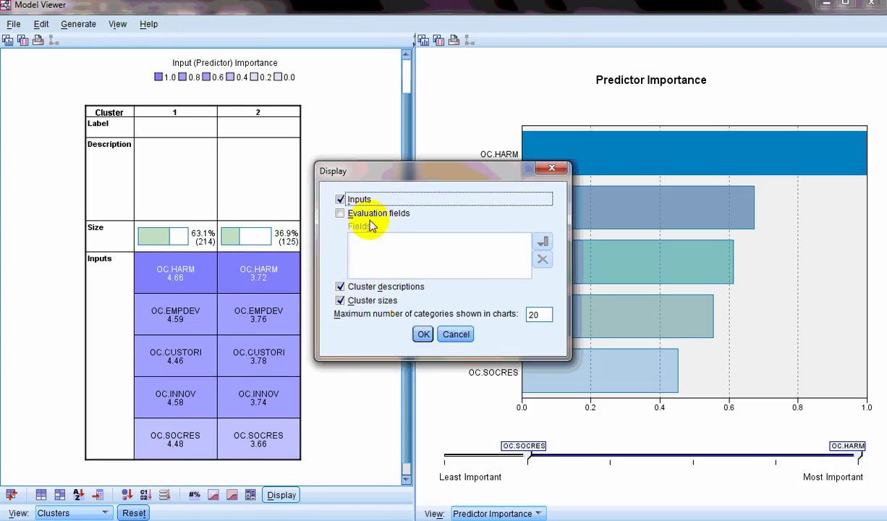
left_click(370, 217)
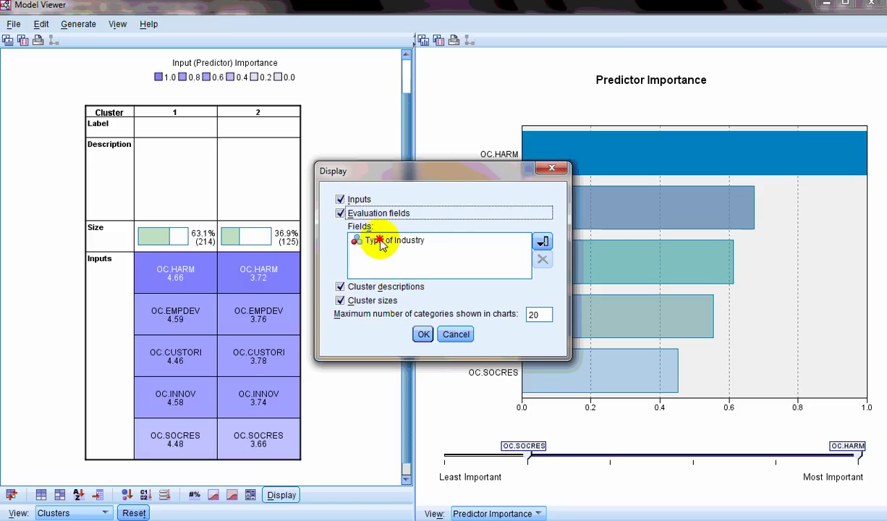
left_click(389, 245)
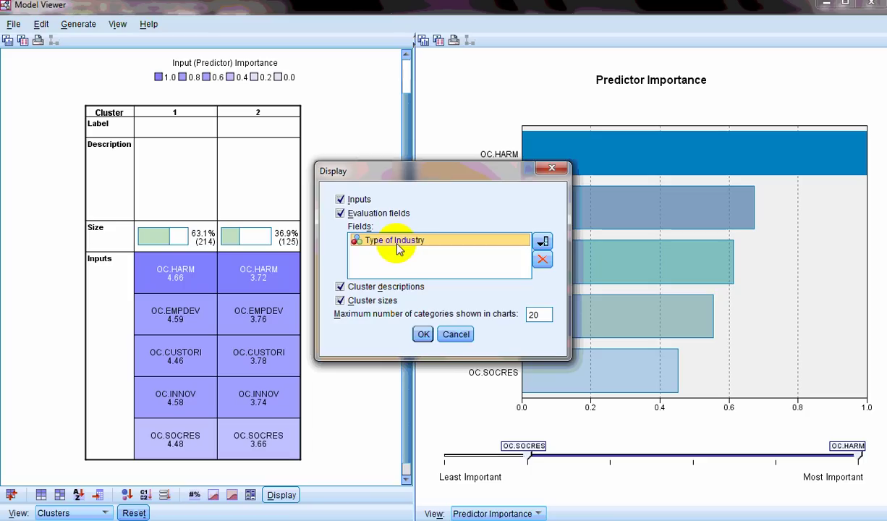
left_click(422, 336)
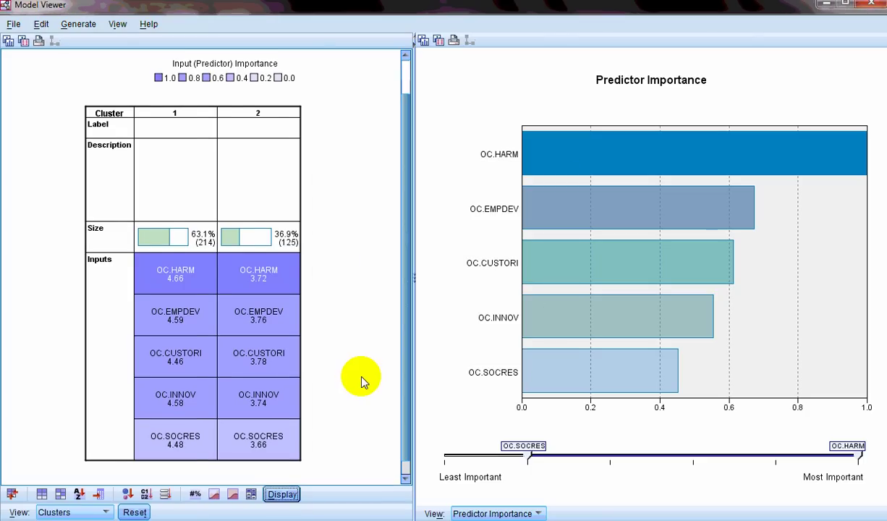
scroll(365, 381, "down", 5)
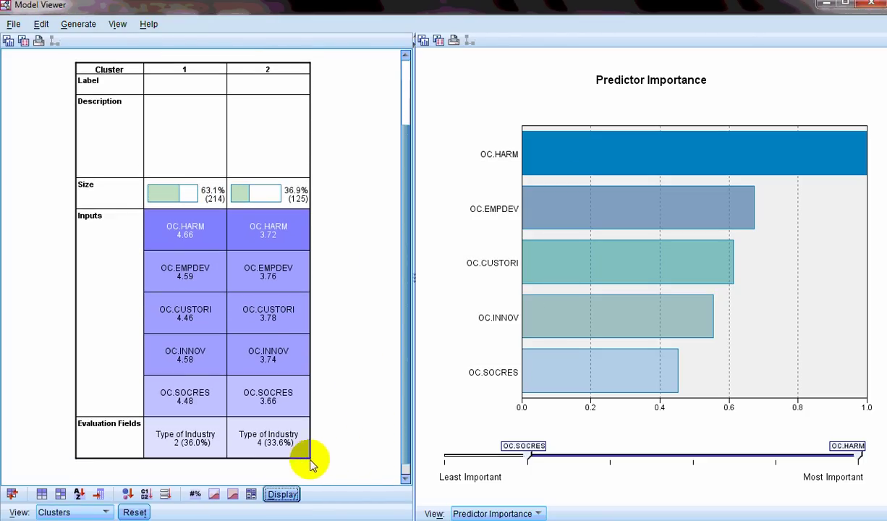
mouse_move(274, 454)
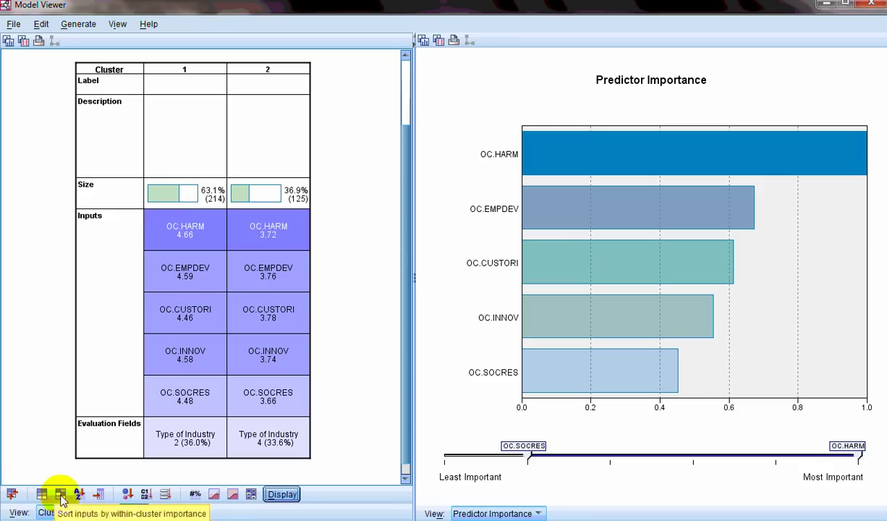
- Minimize the Model Viewer and review the updated TwoStep cluster table in the output document
left_click(826, 4)
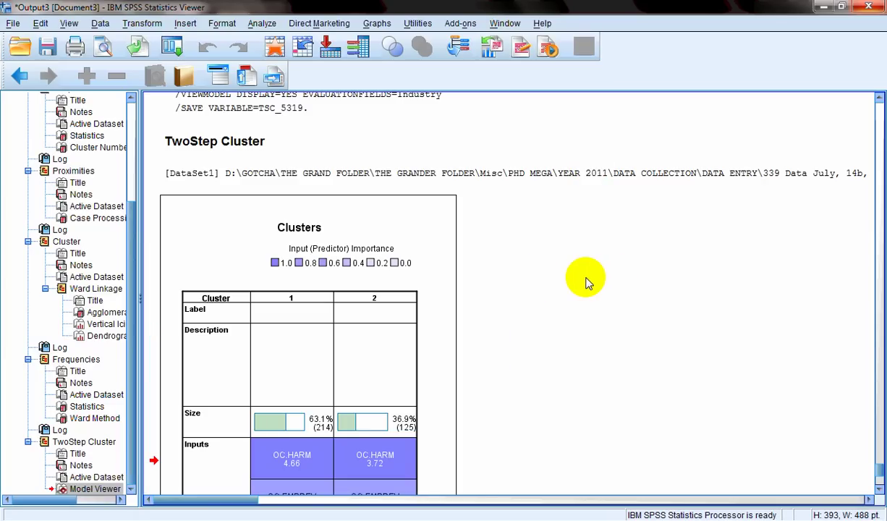
scroll(585, 282, "down", 2)
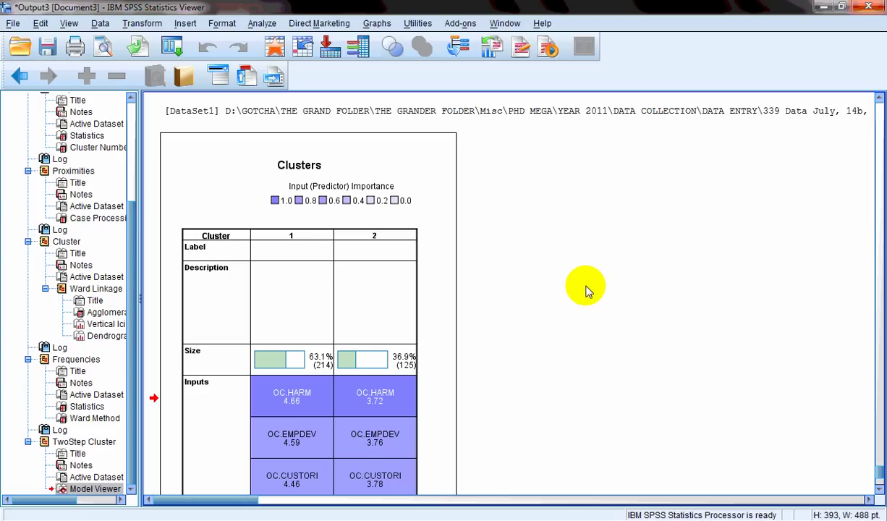
left_click(185, 23)
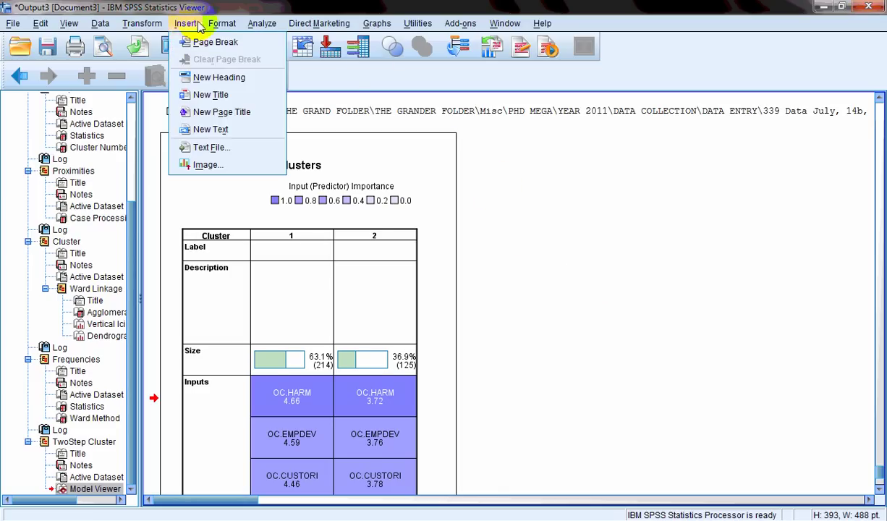
mouse_move(262, 25)
mouse_move(334, 220)
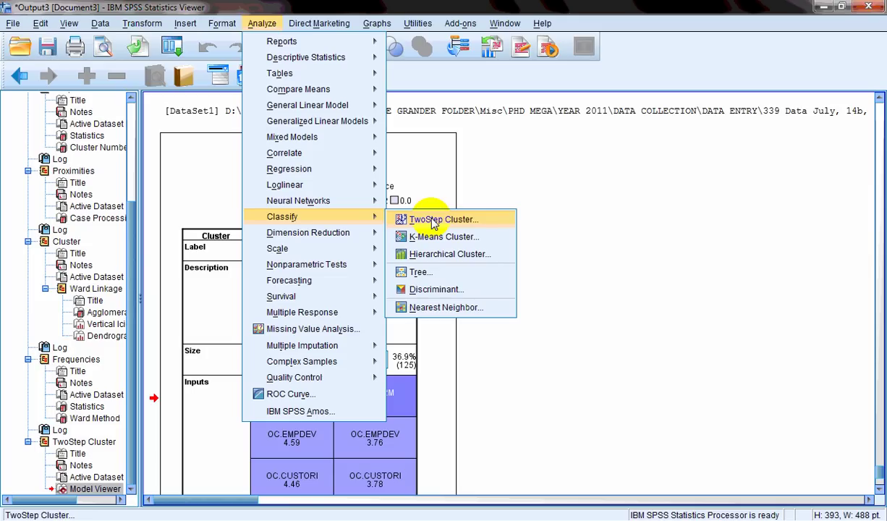
left_click(534, 194)
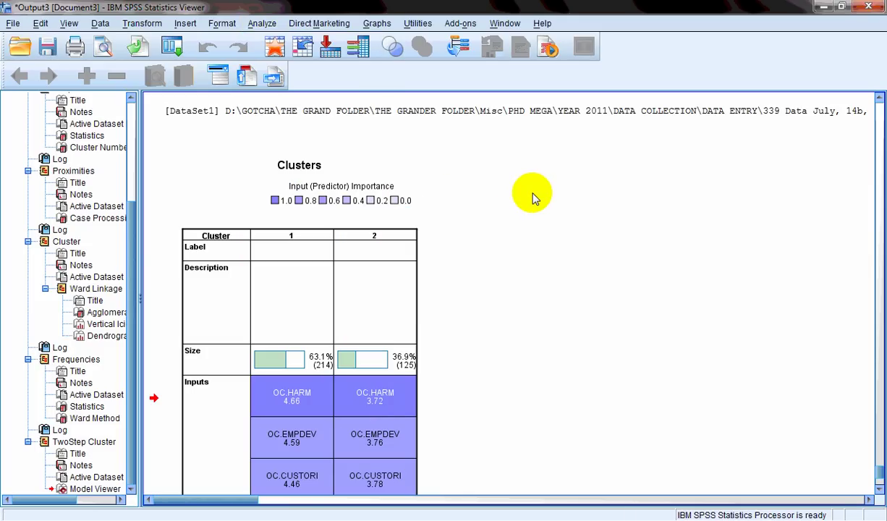